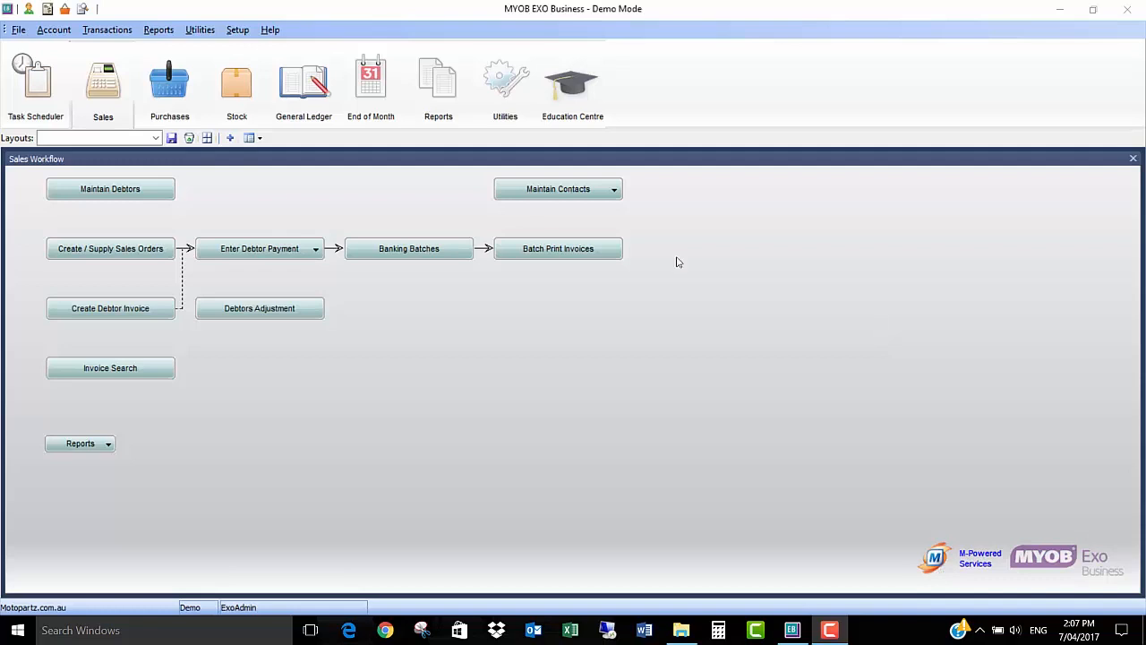
Set the primary group of the AUSSIE SPARES debtor account to TRADE and advance to the next debtor record.
left_click(119, 162)
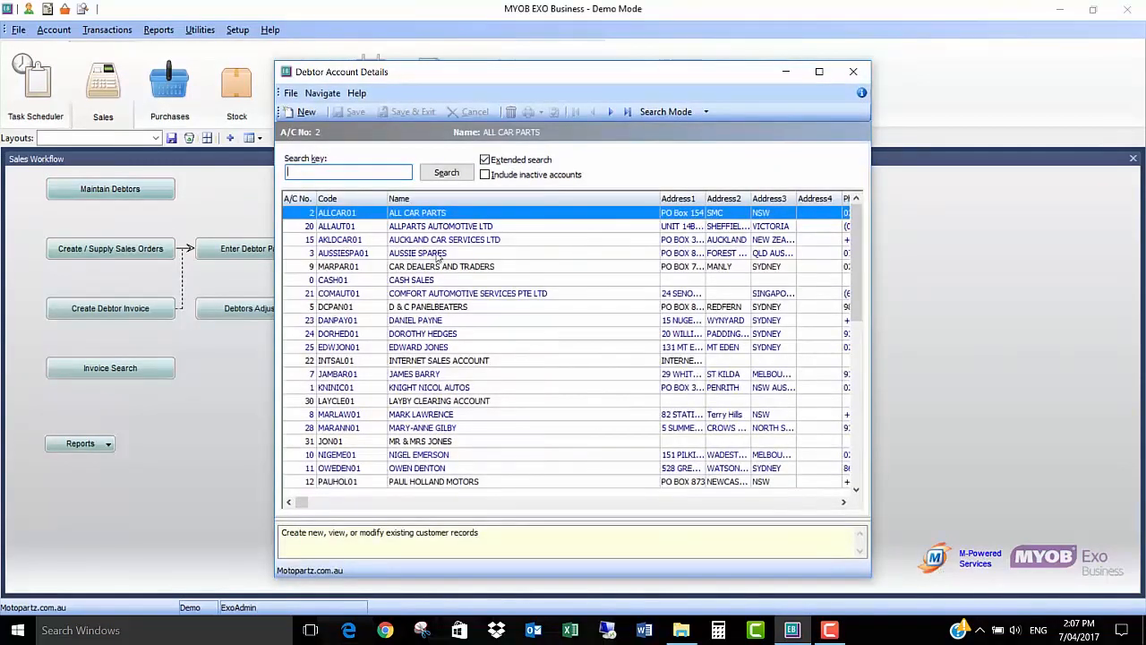
double_click(438, 255)
left_click(522, 170)
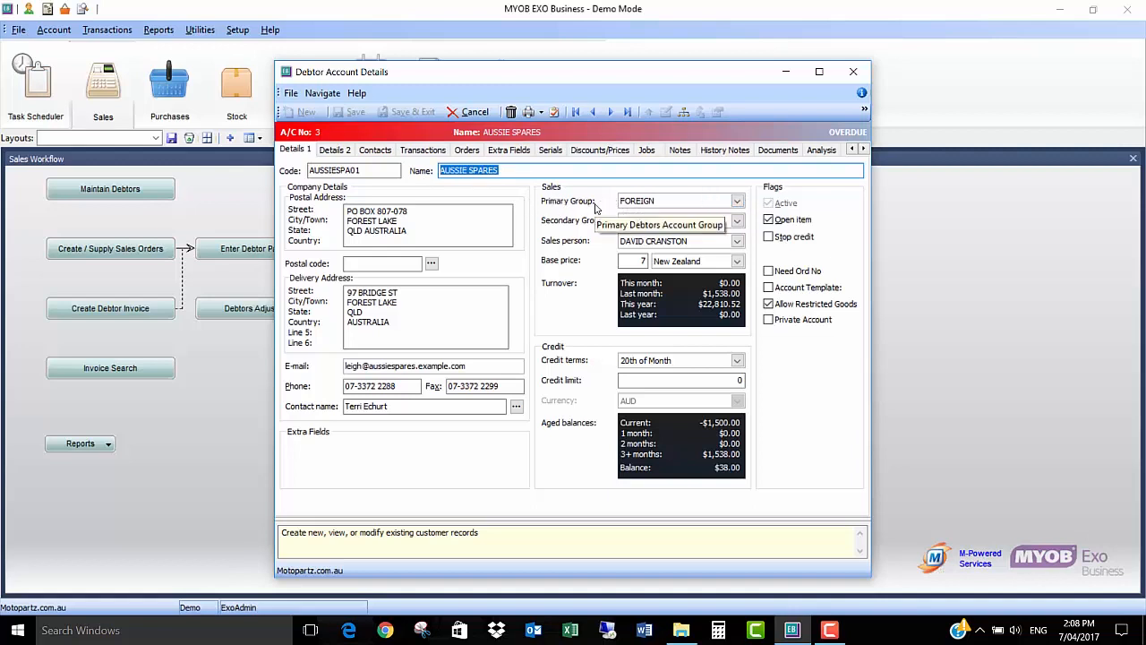
left_click(686, 202)
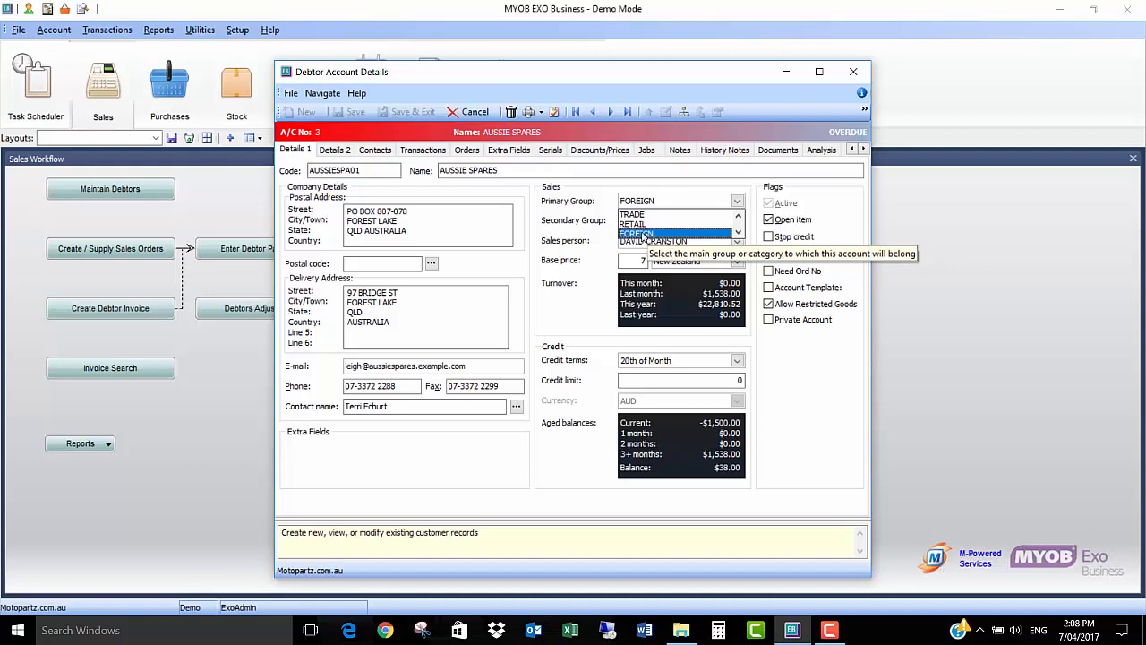
left_click(691, 215)
left_click(608, 113)
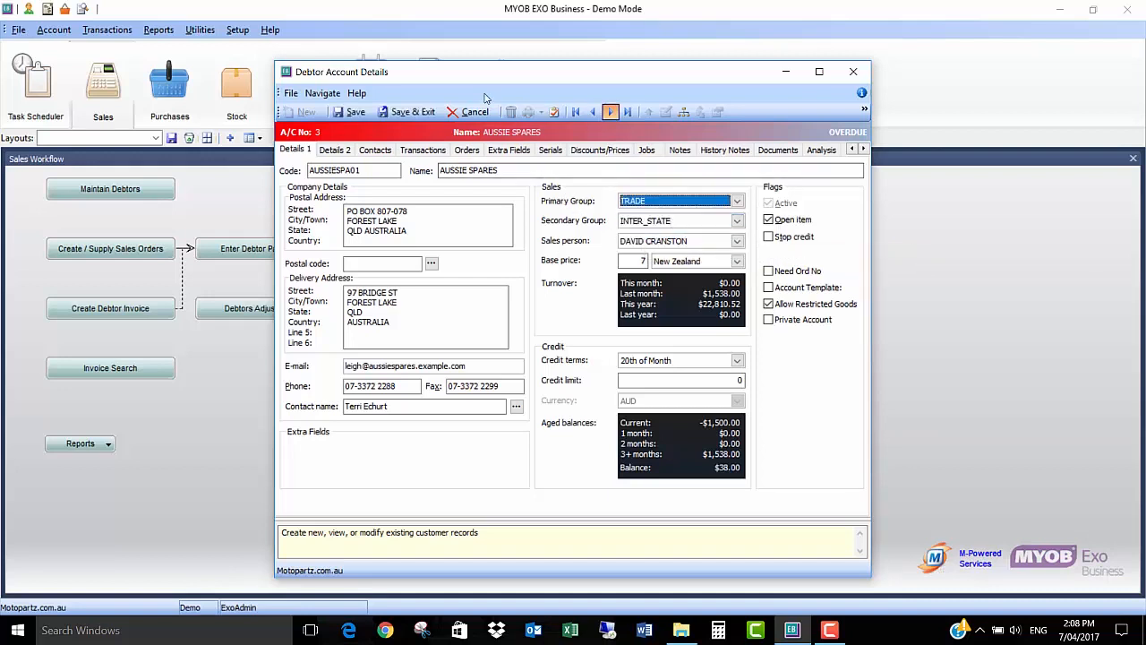
Try to set the CAR DEALERS AND TRADERS account's primary group to RETAIL, cancel the edit and close the debtor account details.
left_click(653, 201)
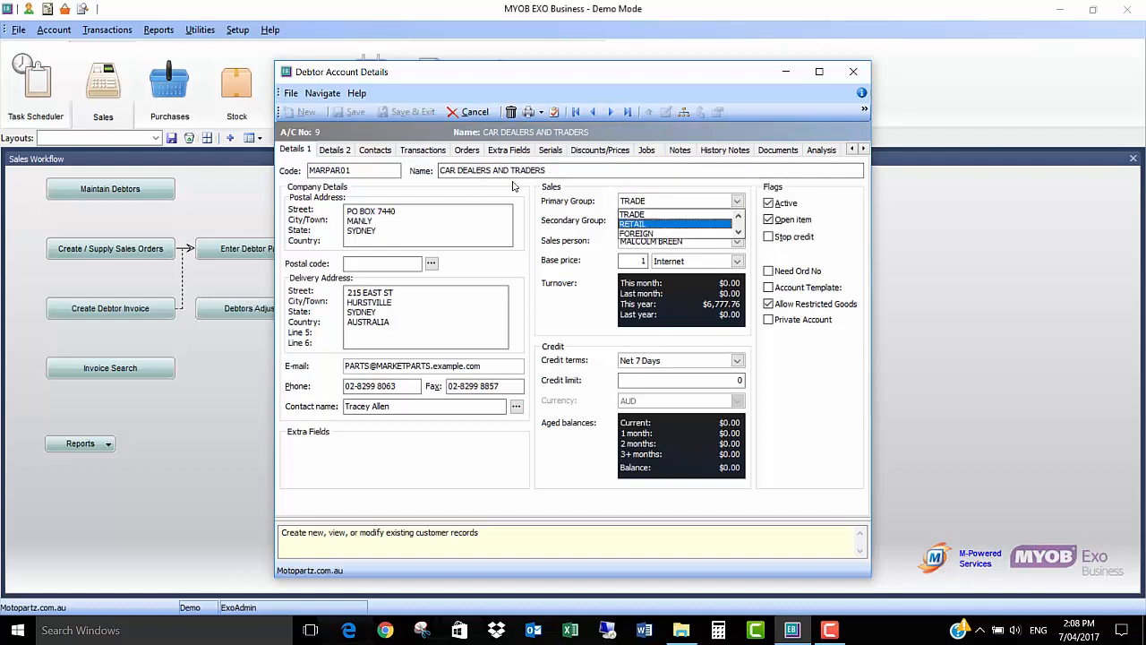
left_click(641, 224)
left_click(477, 114)
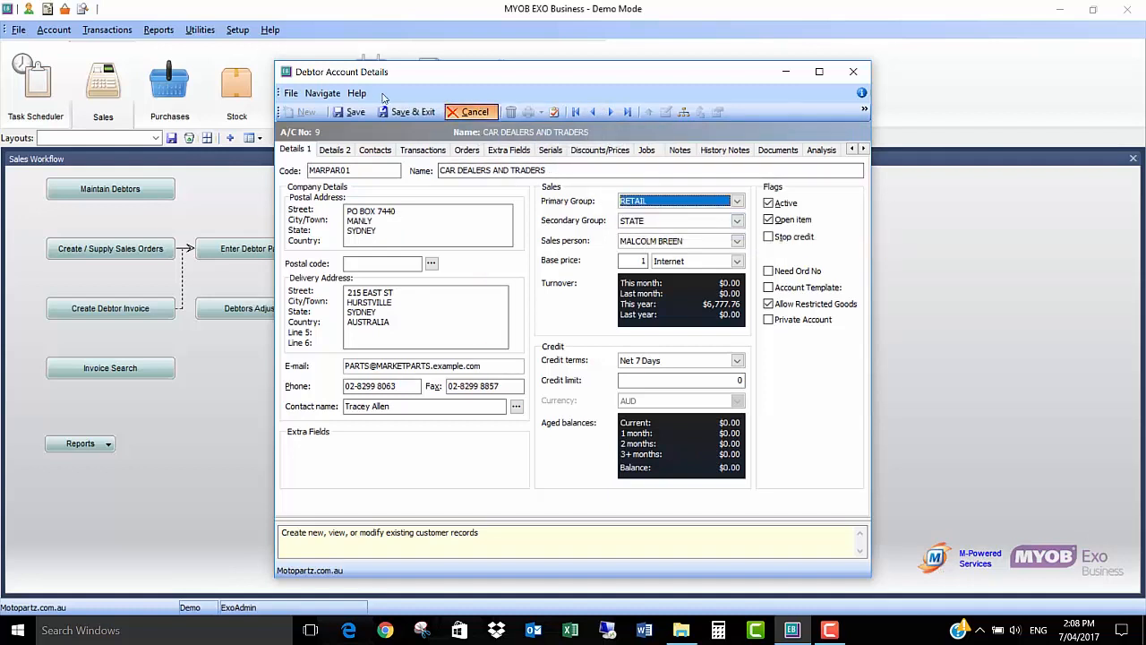
key("Return")
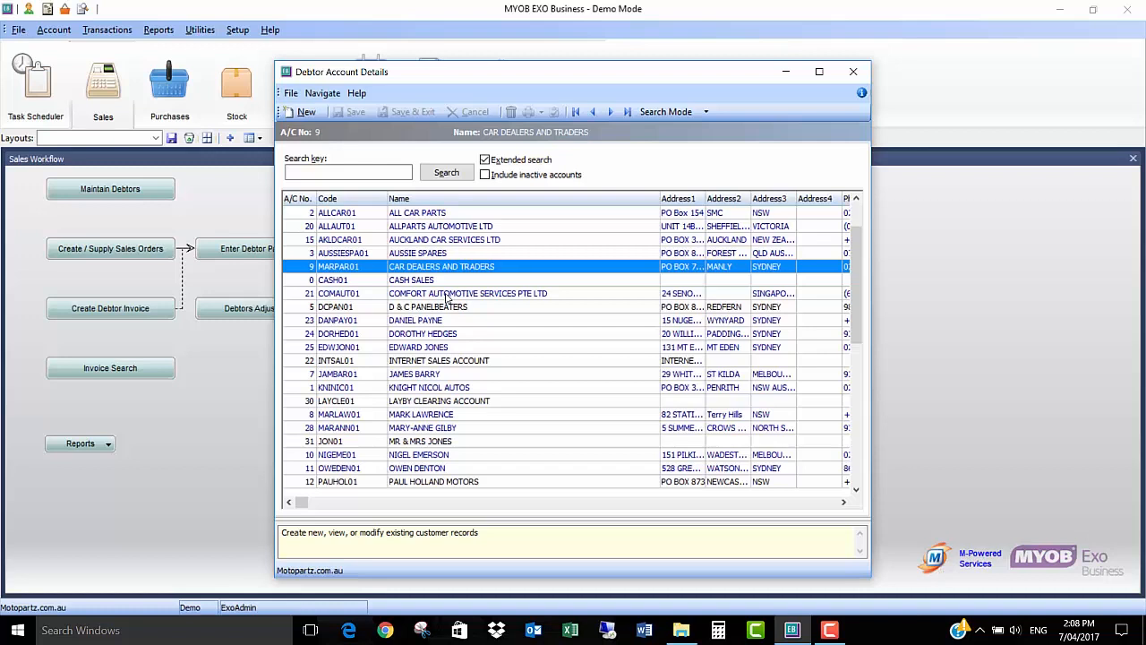
left_click(853, 72)
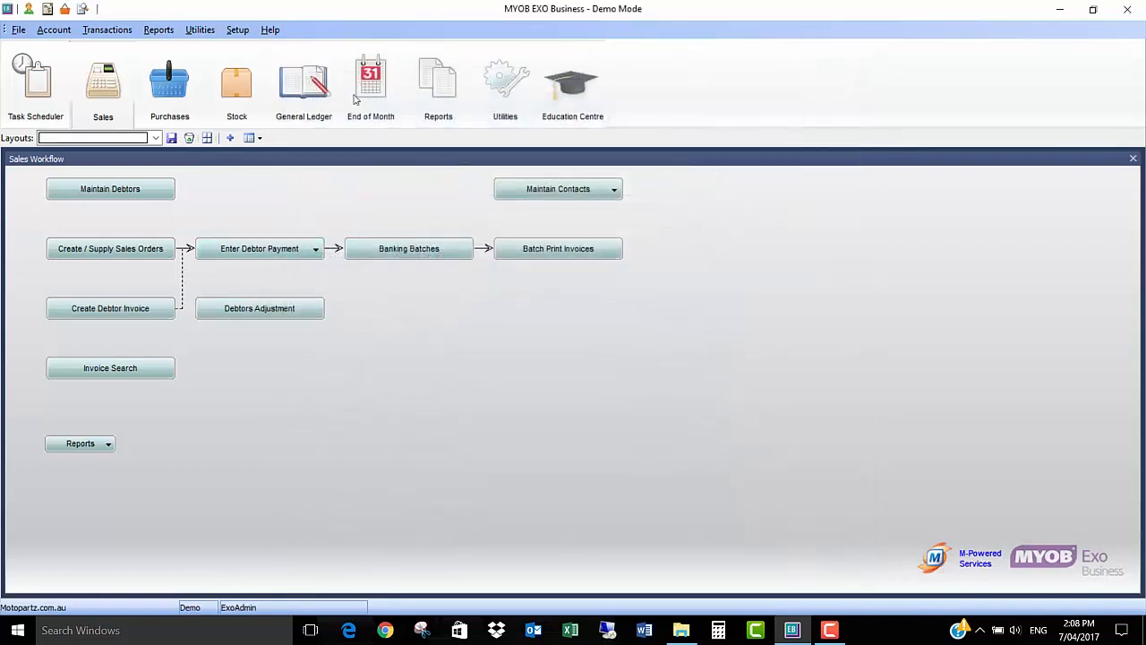
Open the Quick Insert templates in the EXO Business Essentials Configurator.
left_click(503, 100)
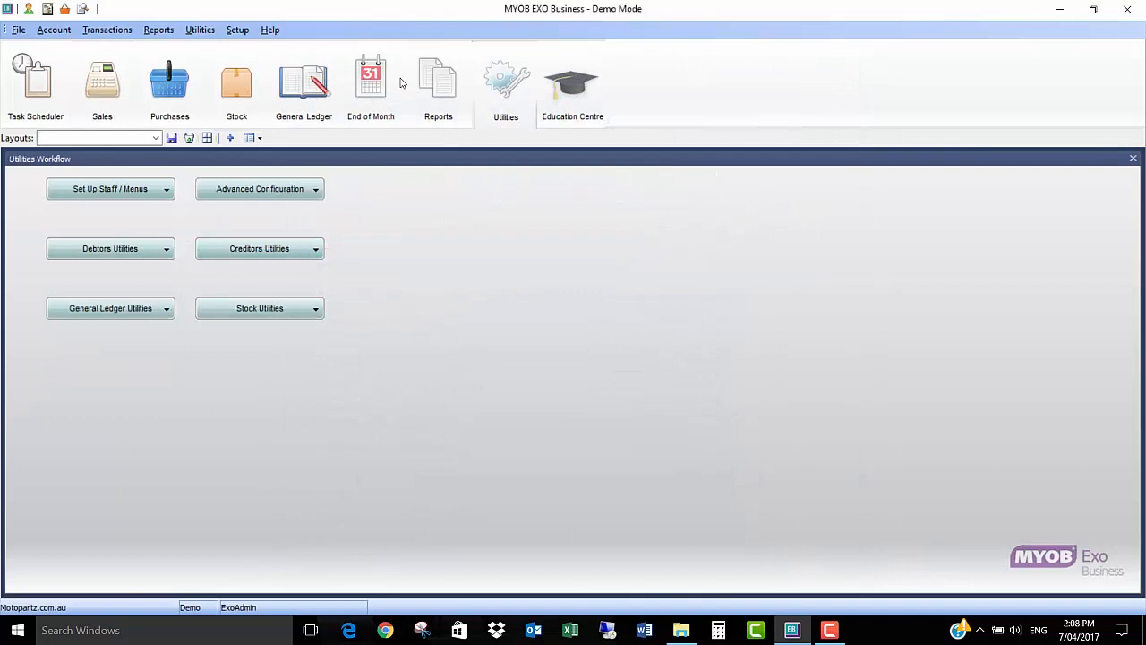
left_click(315, 189)
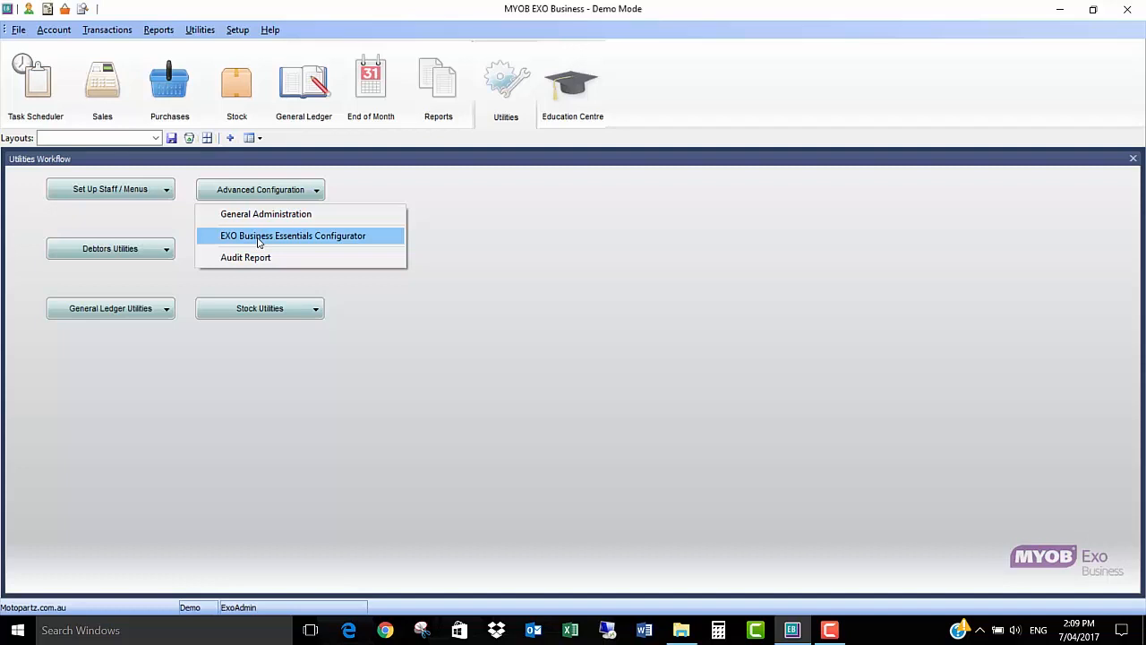
left_click(207, 194)
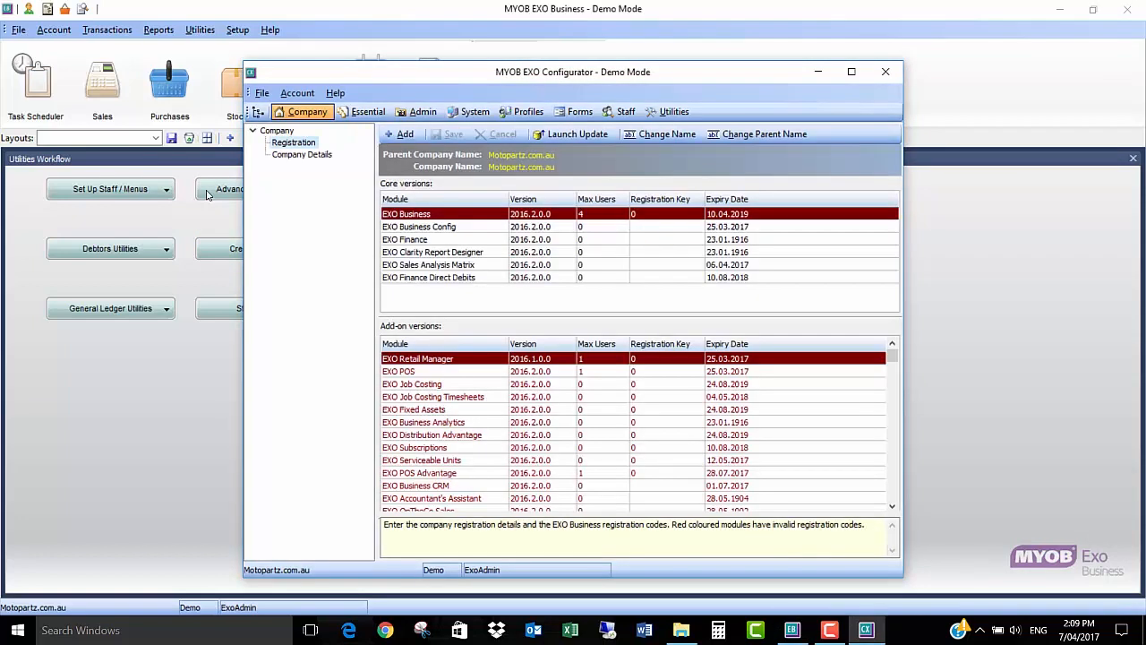
left_click(674, 112)
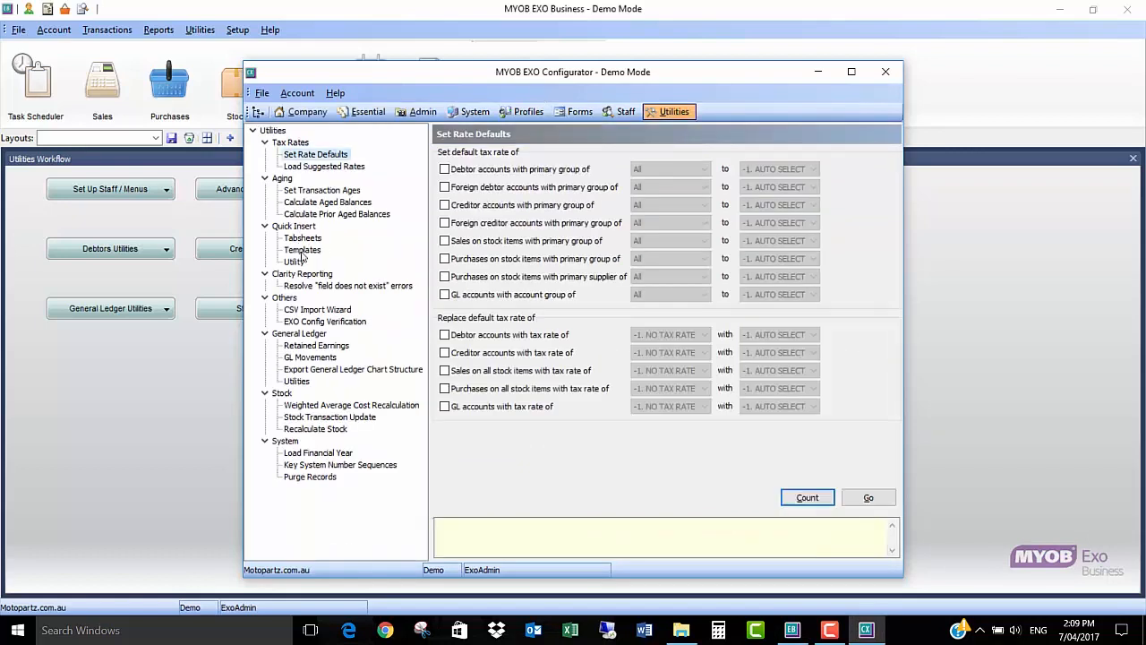
left_click(302, 250)
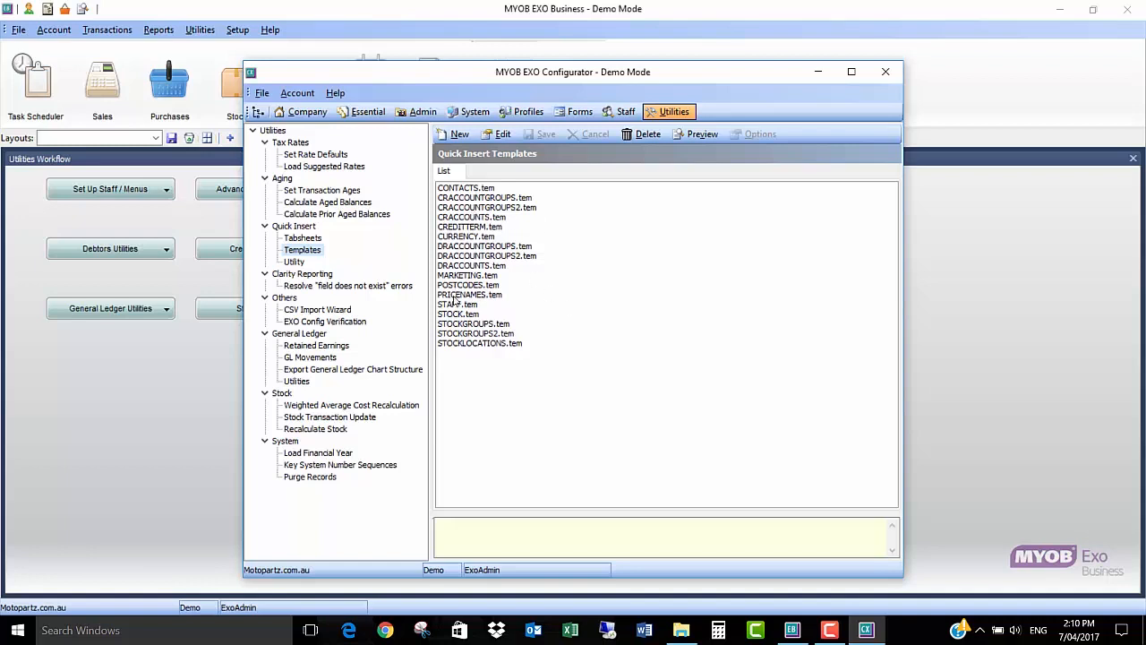
Start a new Quick Insert template with the template file name DEBTORS.
left_click(460, 134)
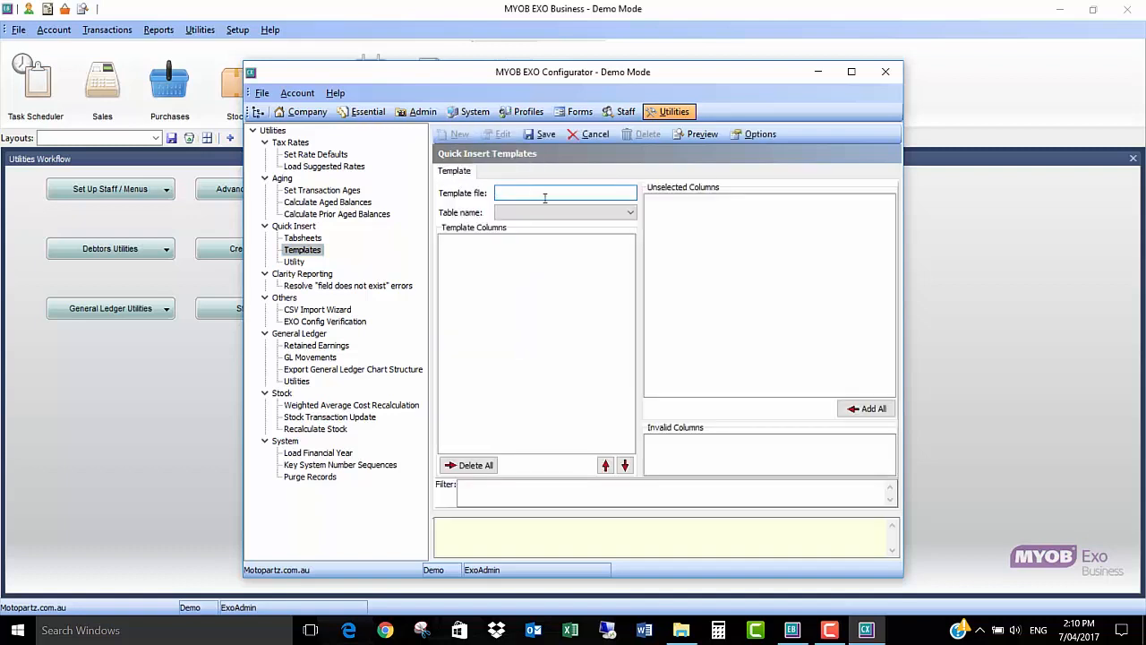
type("DEBTORS")
left_click(556, 212)
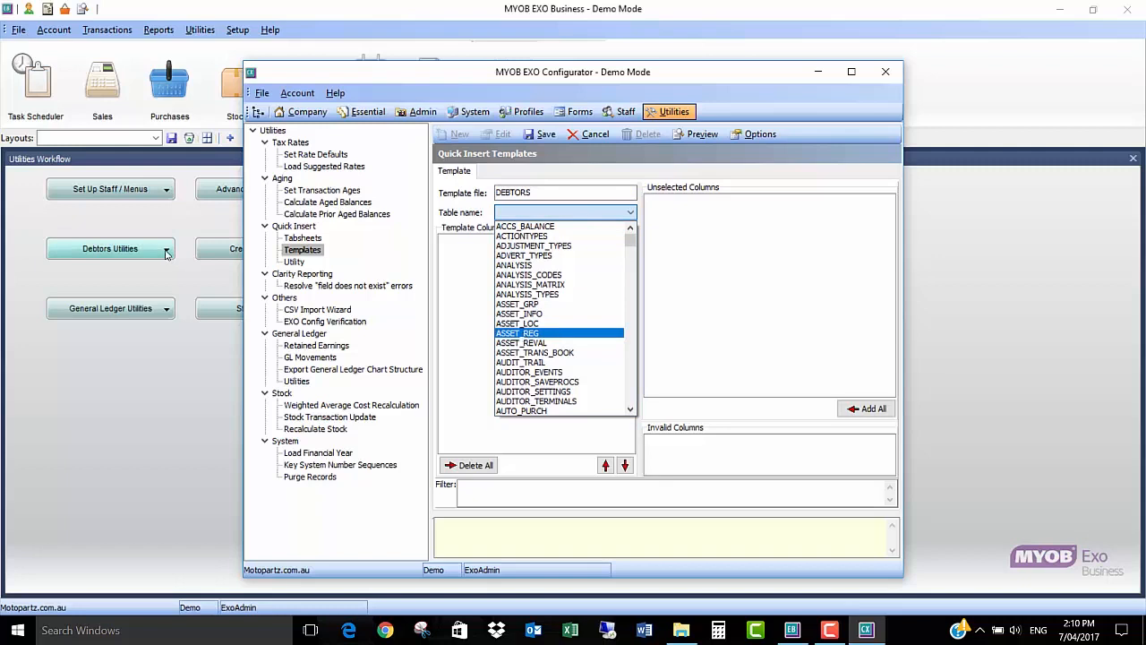
left_click(99, 100)
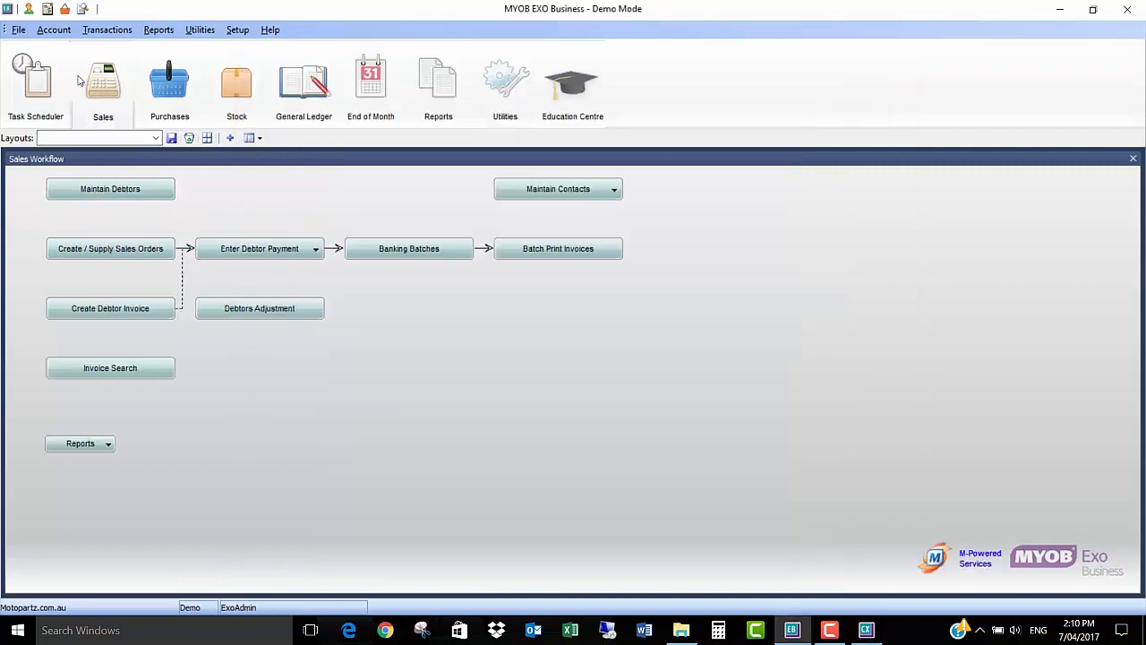
left_click(169, 82)
left_click(237, 84)
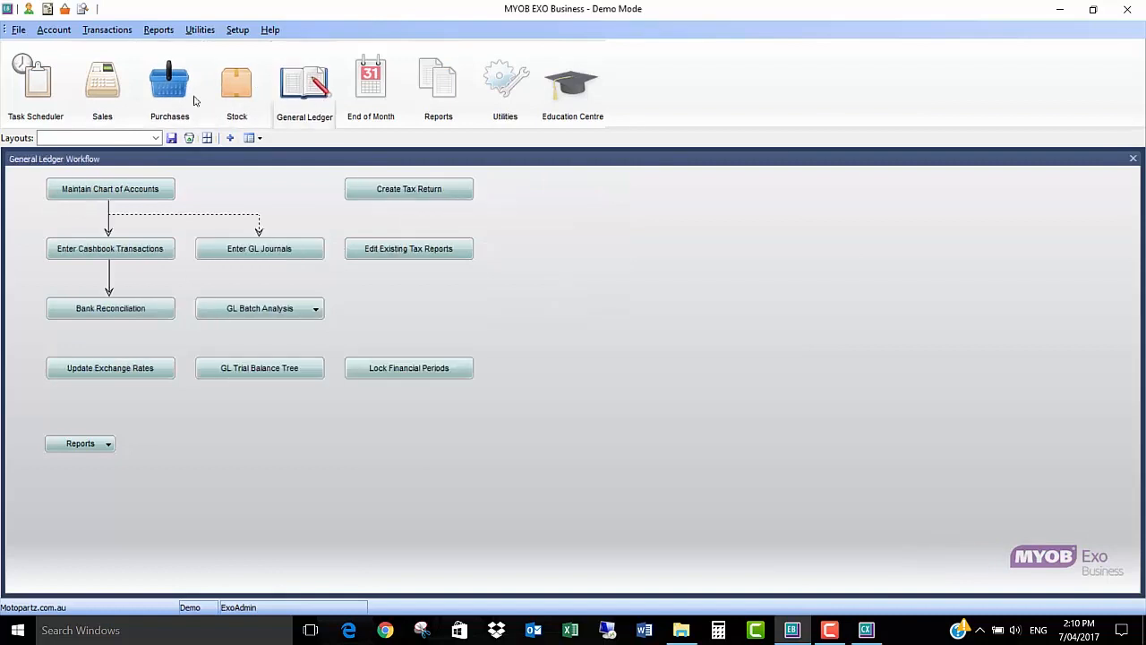
left_click(103, 70)
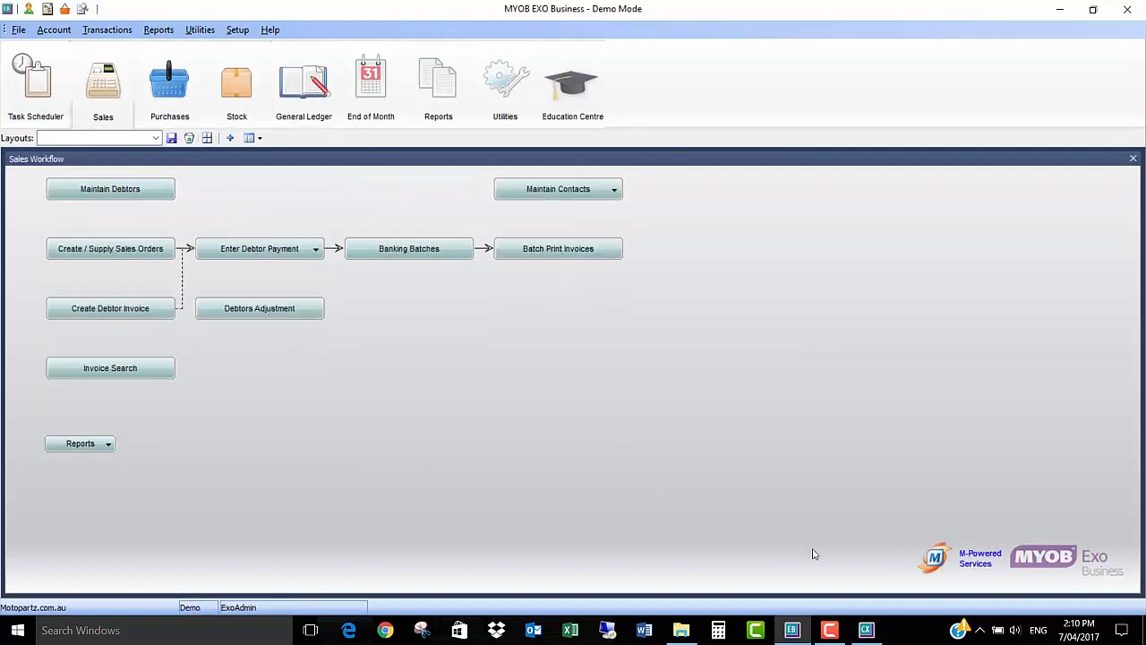
left_click(866, 630)
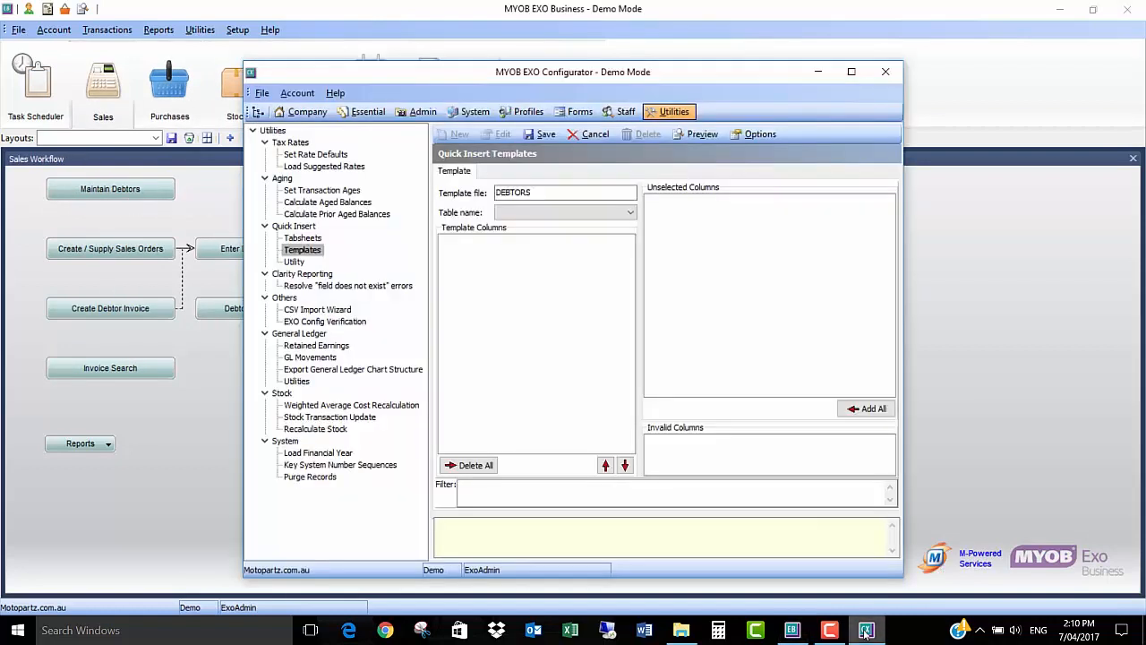
Choose DR_ACCS as the table for the DEBTORS template.
left_click(612, 215)
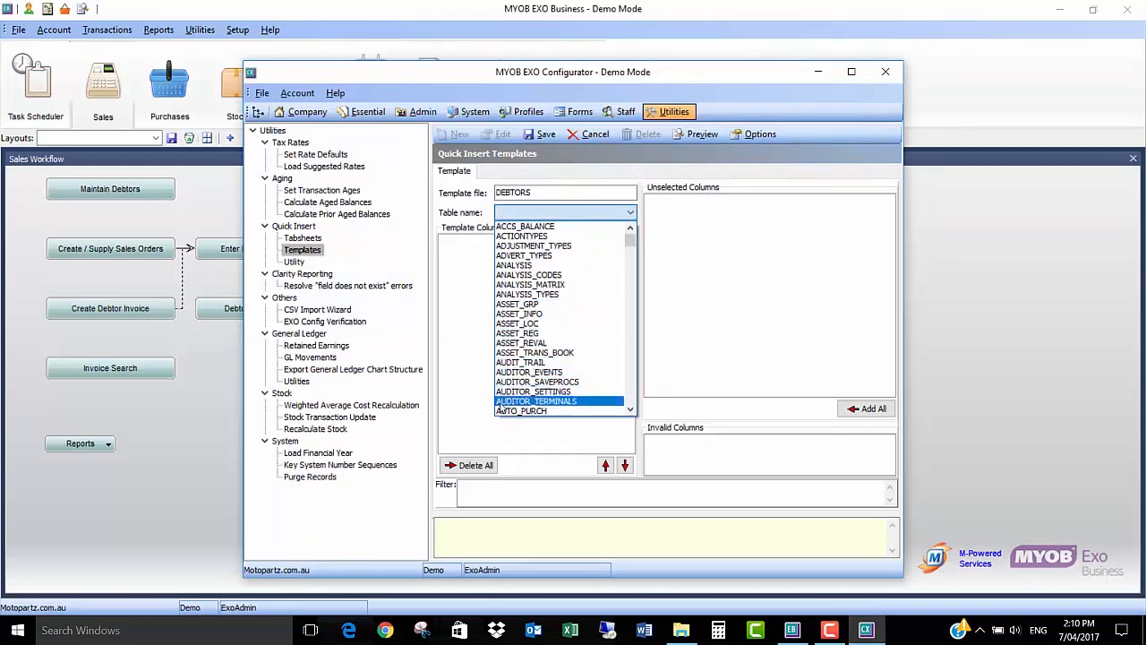
left_click_drag(630, 411, 630, 411)
scroll(505, 333, "down", 3)
scroll(506, 334, "down", 7)
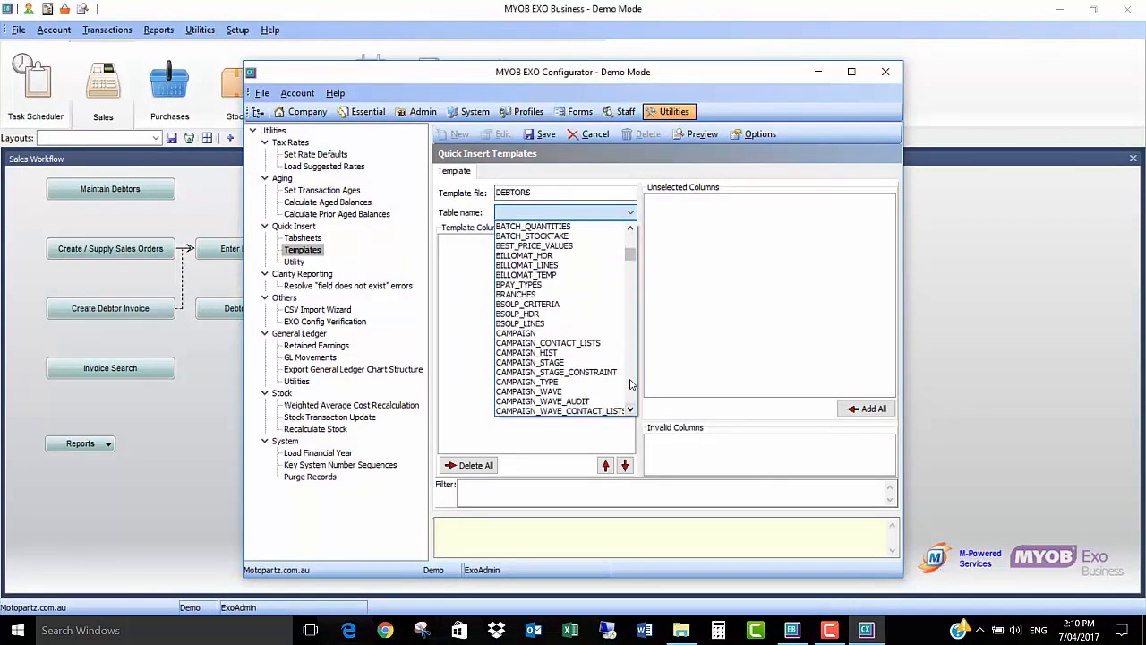
scroll(505, 306, "down", 7)
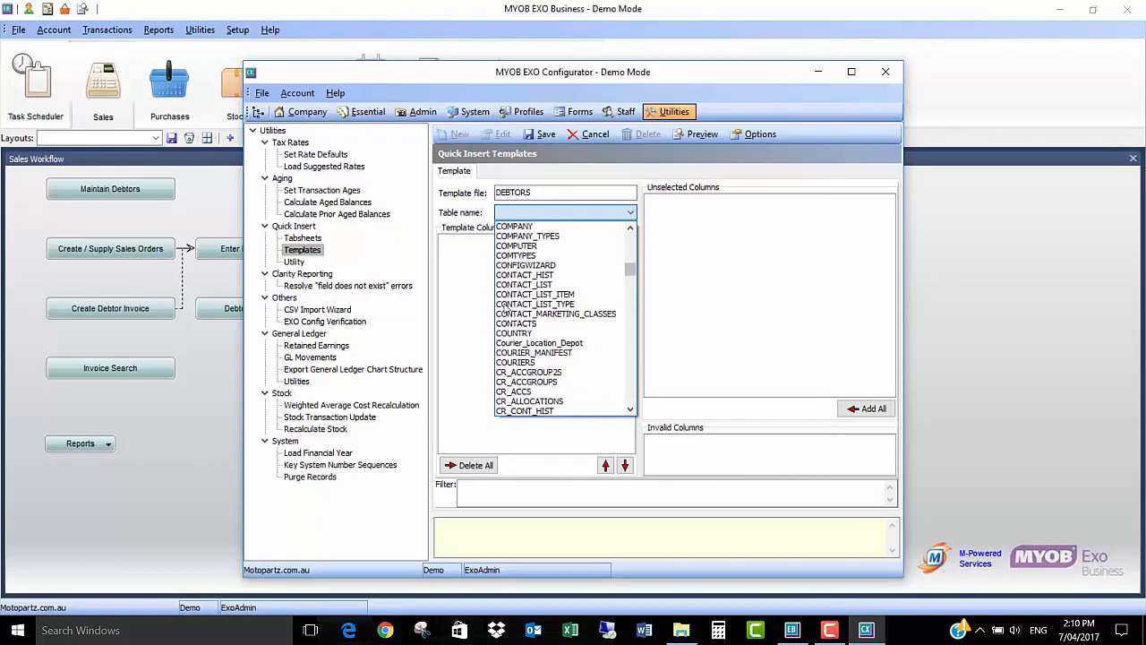
scroll(505, 307, "down", 6)
scroll(505, 307, "down", 6)
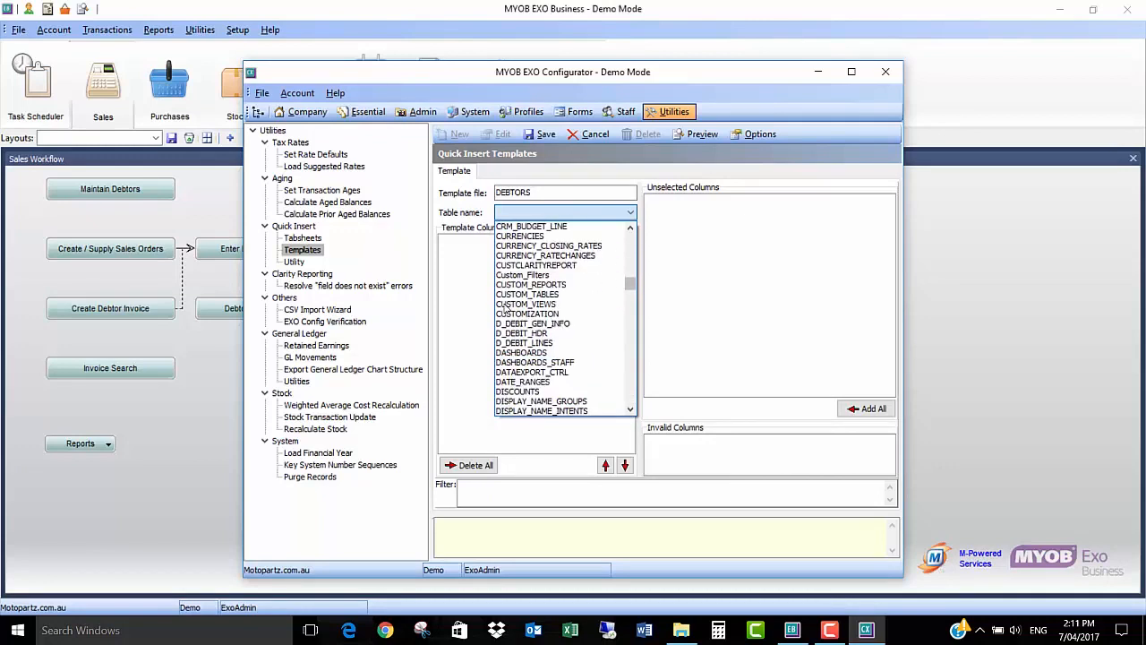
scroll(504, 307, "down", 6)
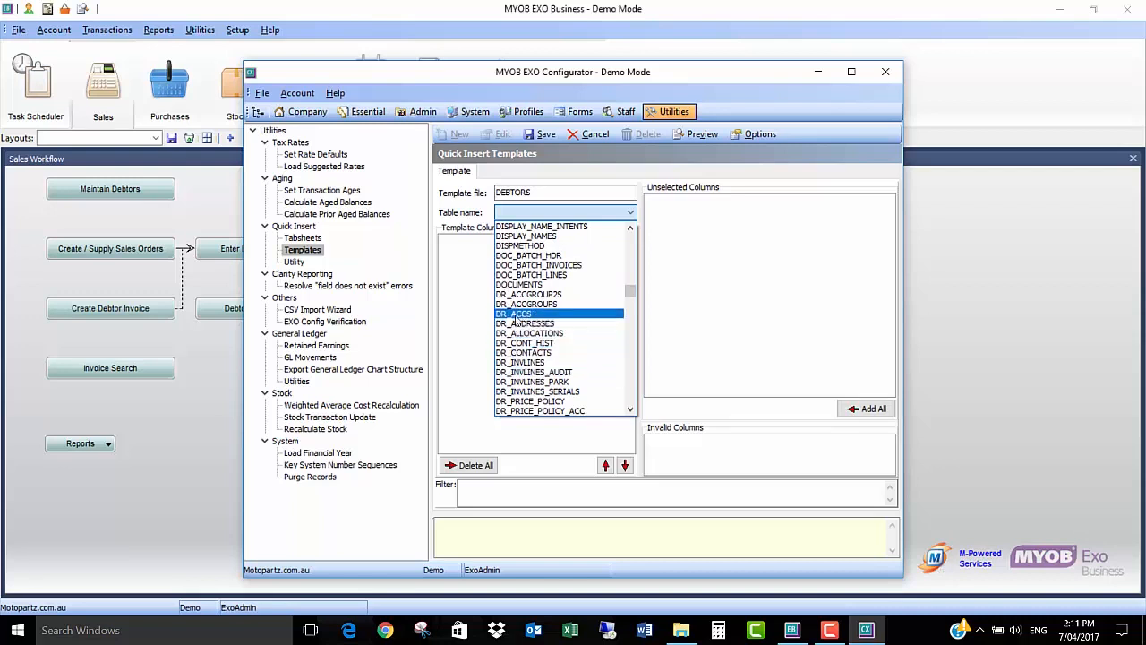
left_click(533, 314)
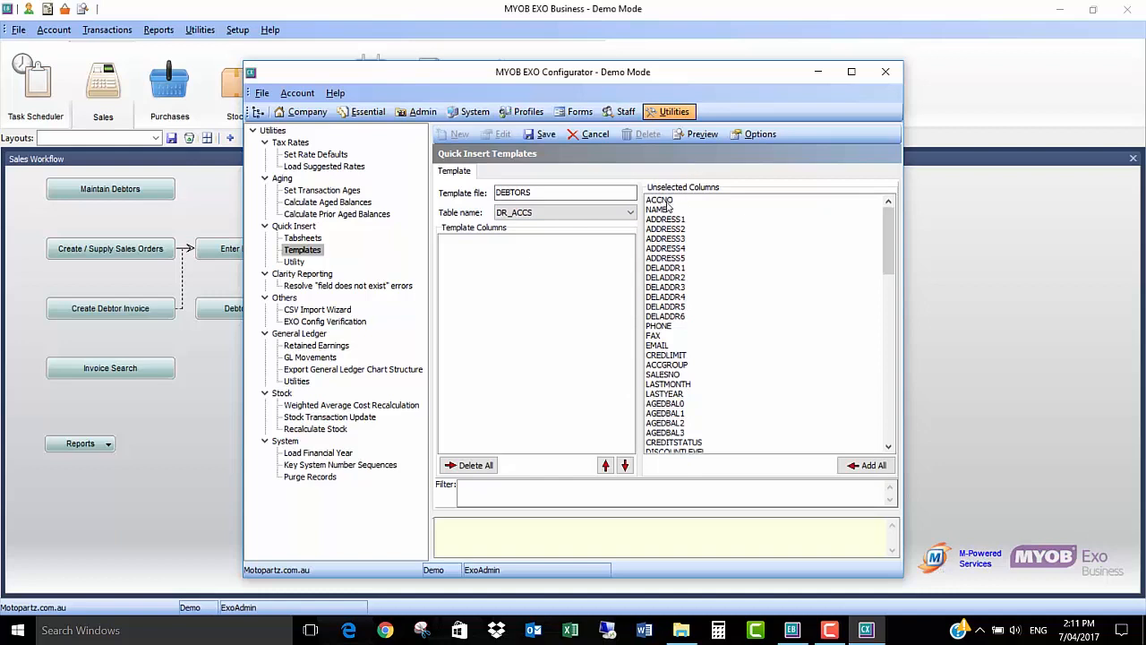
Review the available DR_ACCS columns and add all of them to the DEBTORS template.
left_click_drag(887, 255, 889, 452)
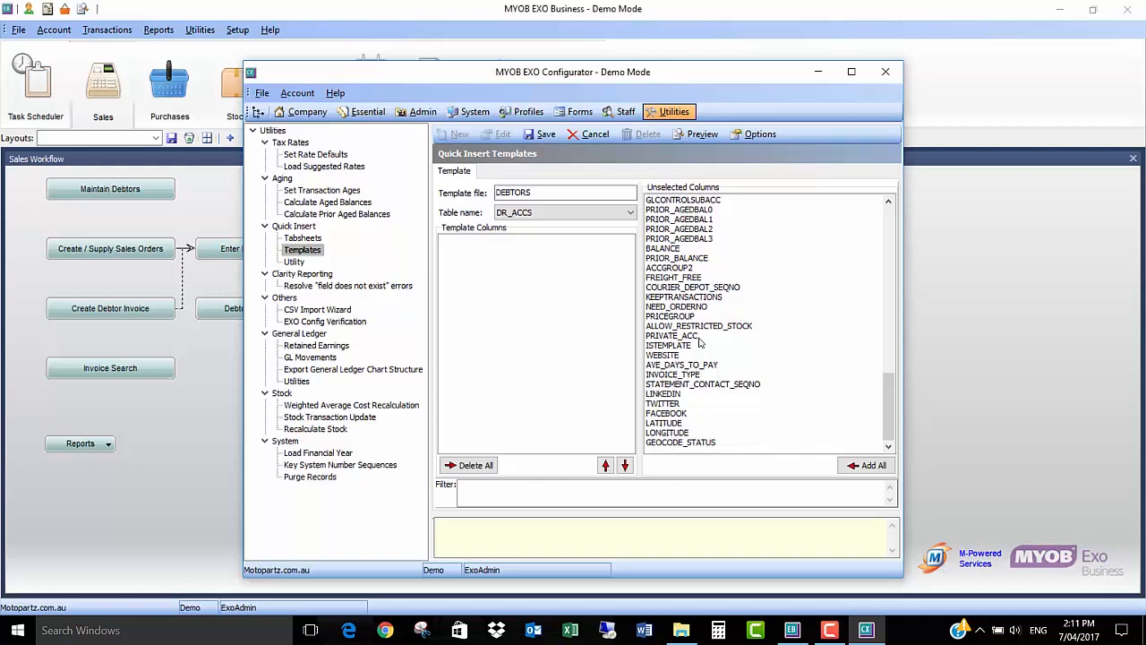
left_click_drag(889, 413, 889, 222)
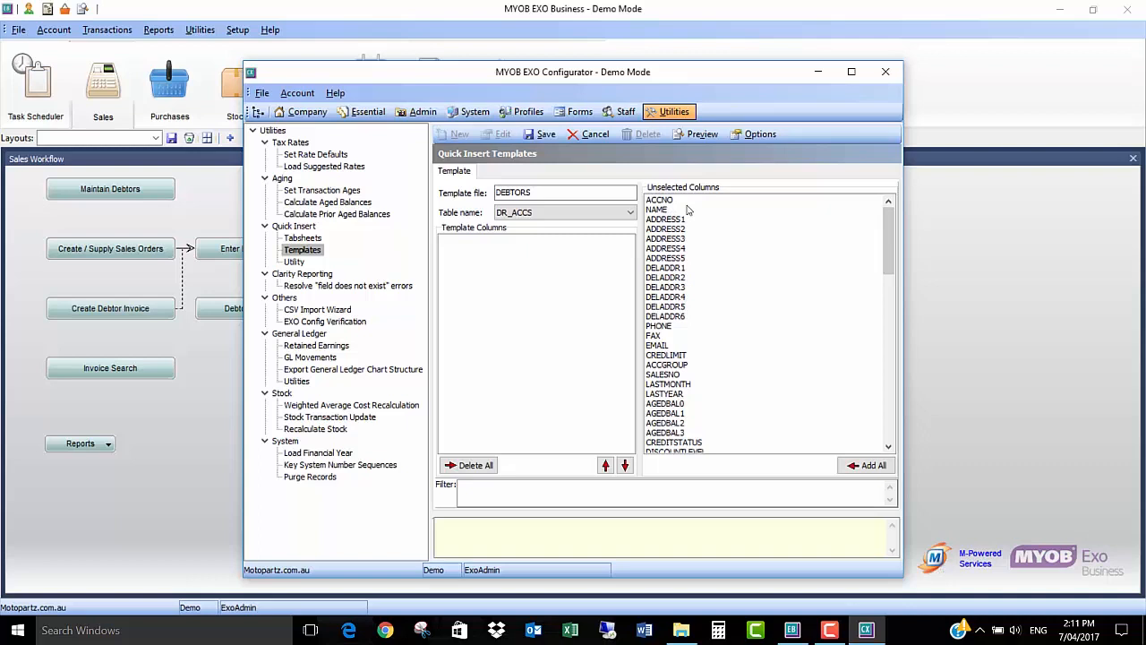
left_click(869, 465)
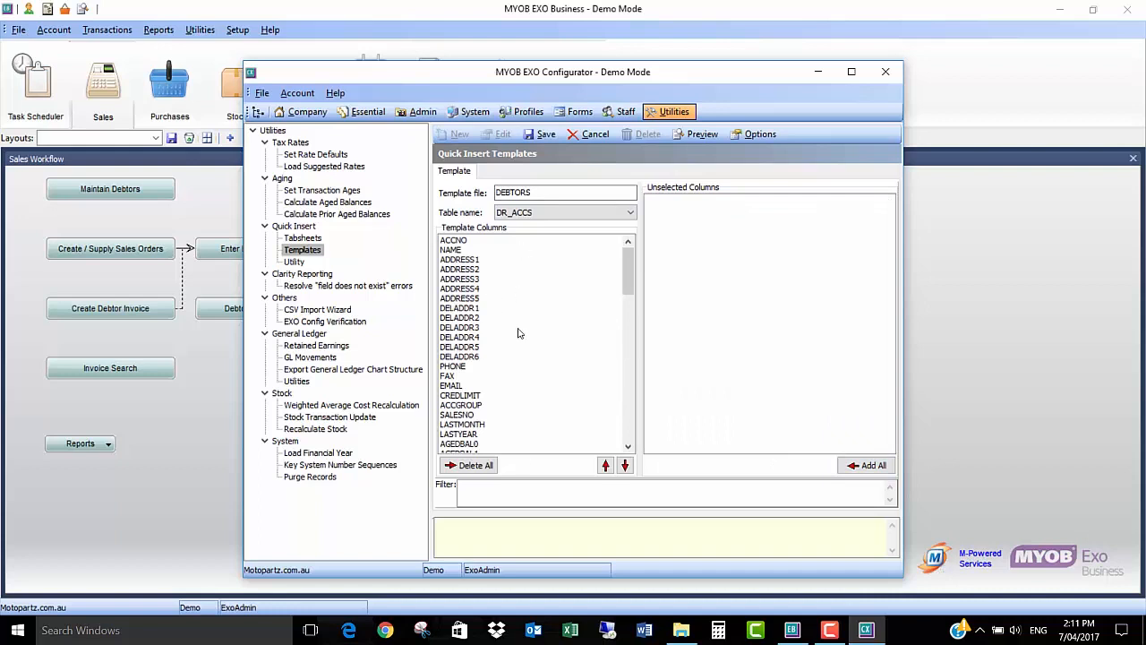
left_click(470, 465)
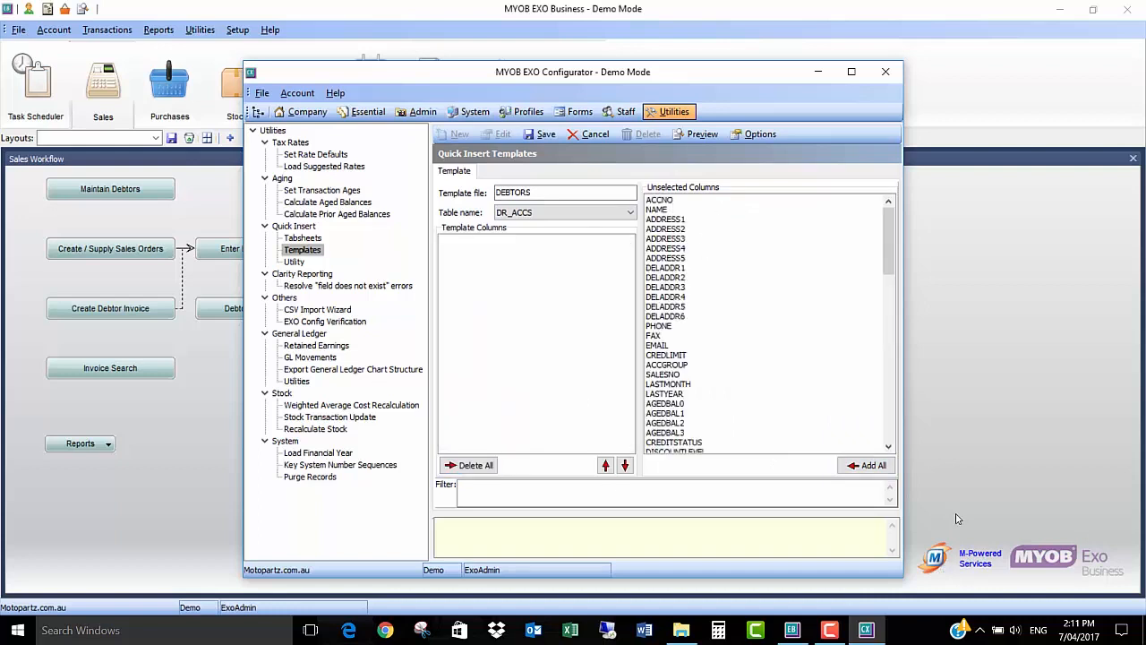
left_click(864, 465)
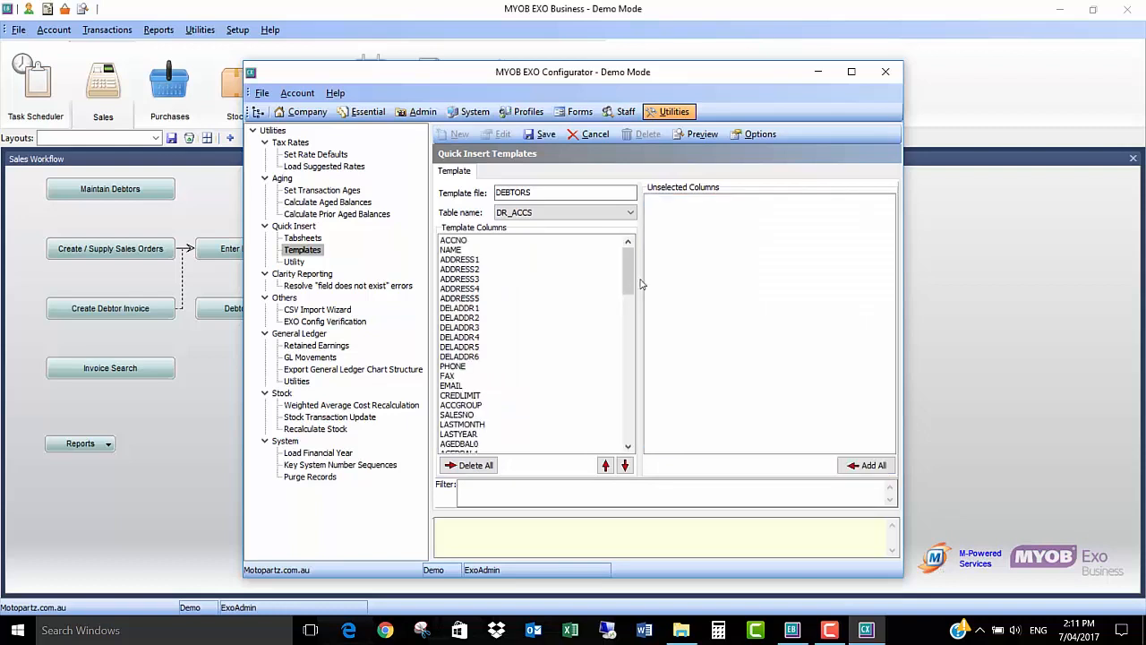
Remove the LINKEDIN, TWITTER, FACEBOOK, LATITUDE, LONGITUDE and GEOCODE_STATUS columns from the template.
left_click_drag(631, 278, 619, 441)
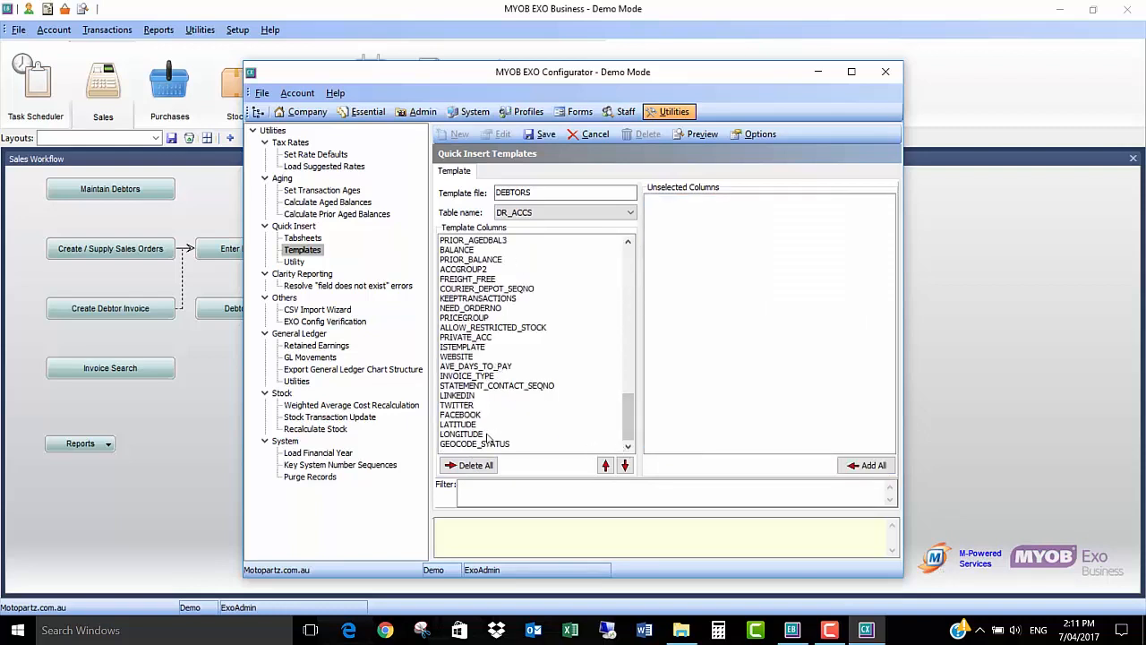
left_click(481, 396)
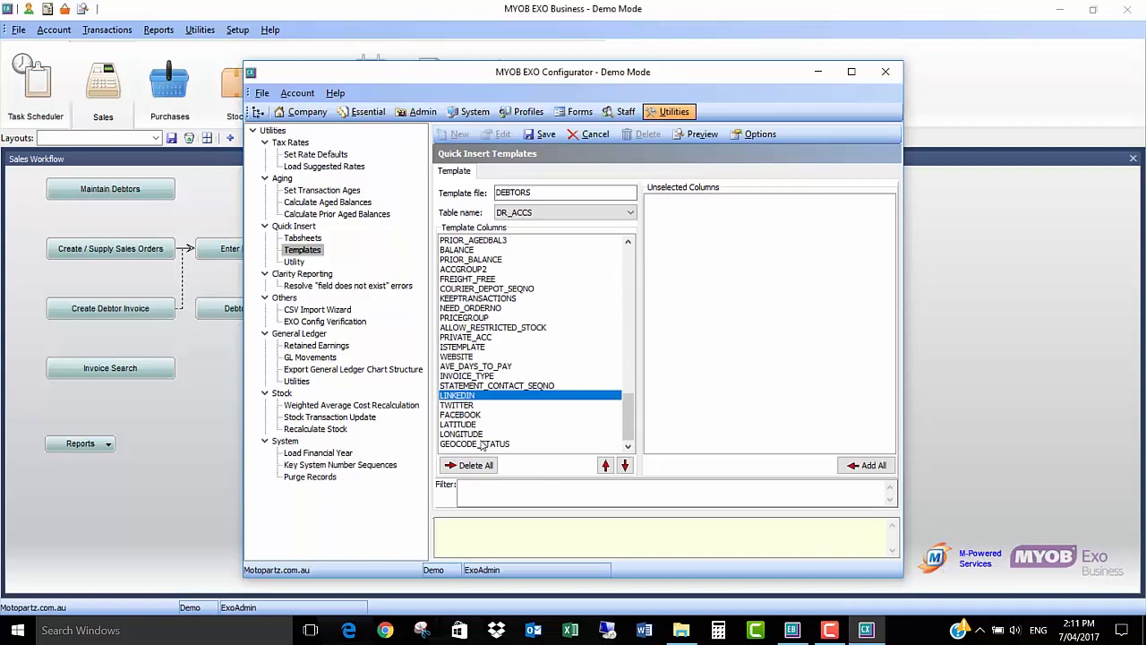
left_click(484, 443, "ctrl")
left_click(479, 407, "shift")
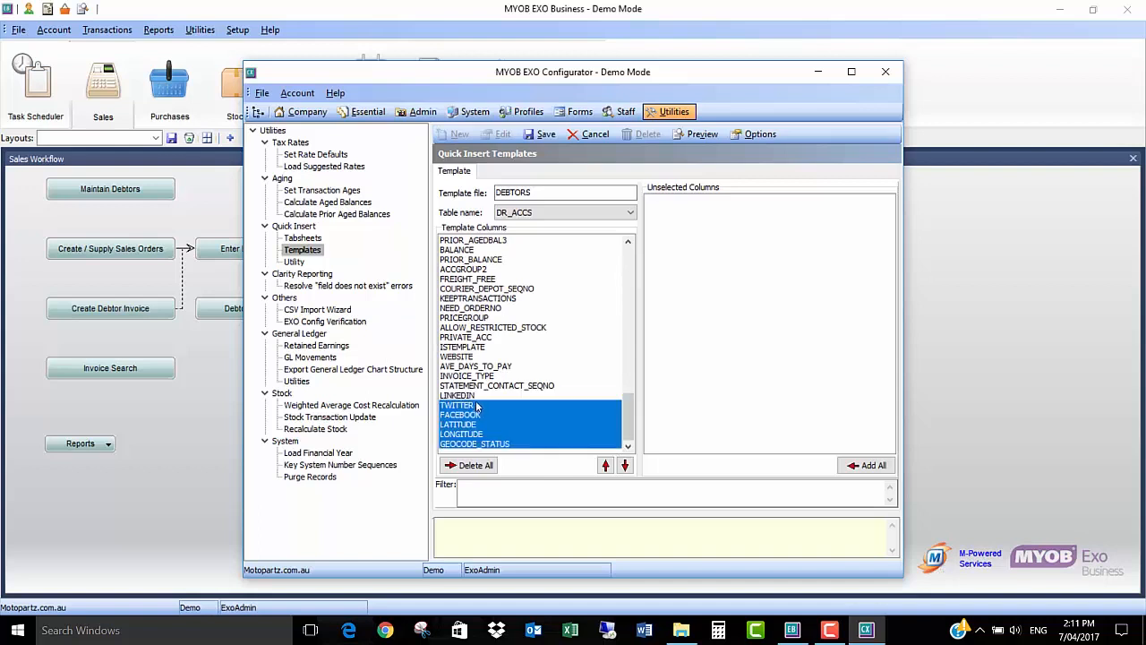
left_click(482, 396, "ctrl")
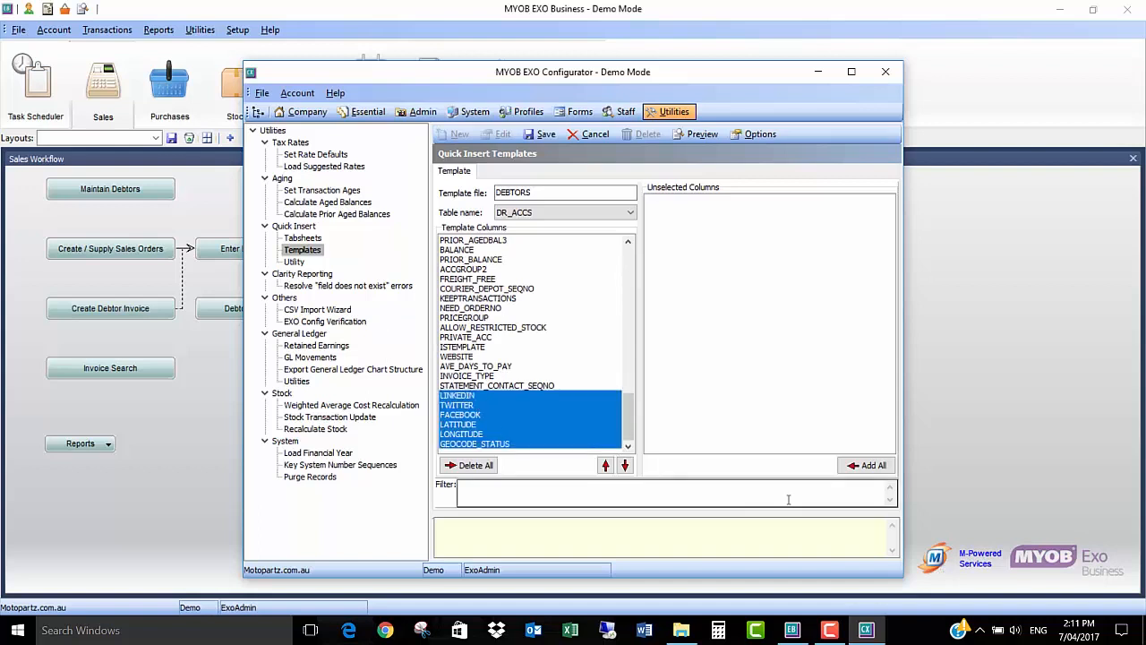
key("Delete")
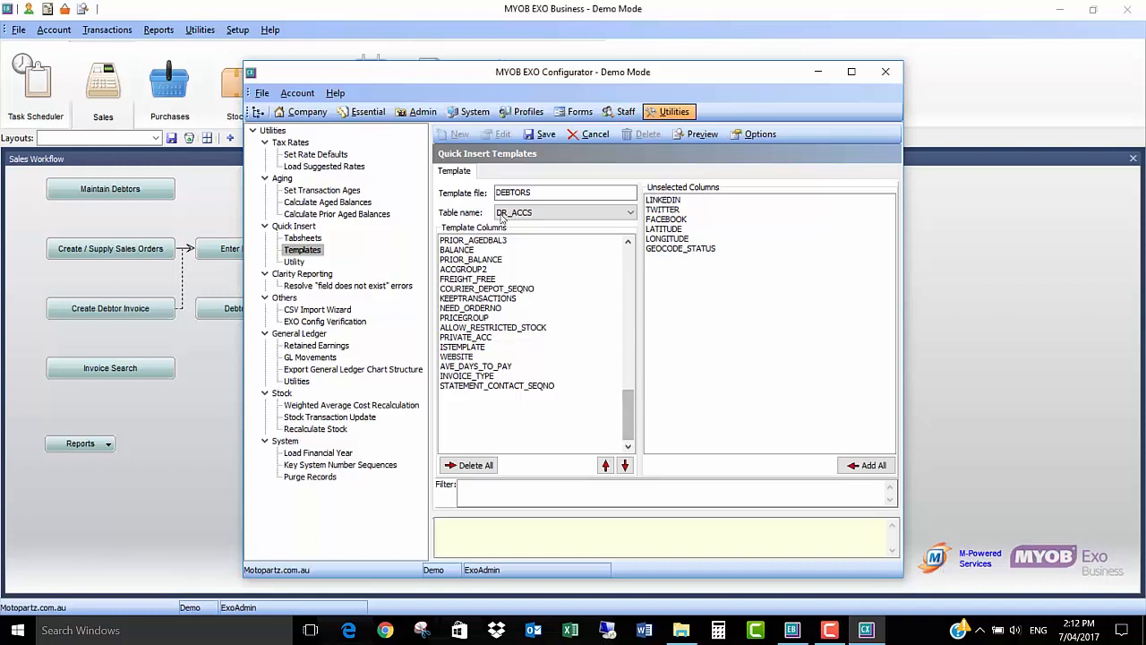
Select the ACCNO column at the start of the DEBTORS template, try to save the template, and discard it.
scroll(622, 347, "up", 7)
right_click(629, 281)
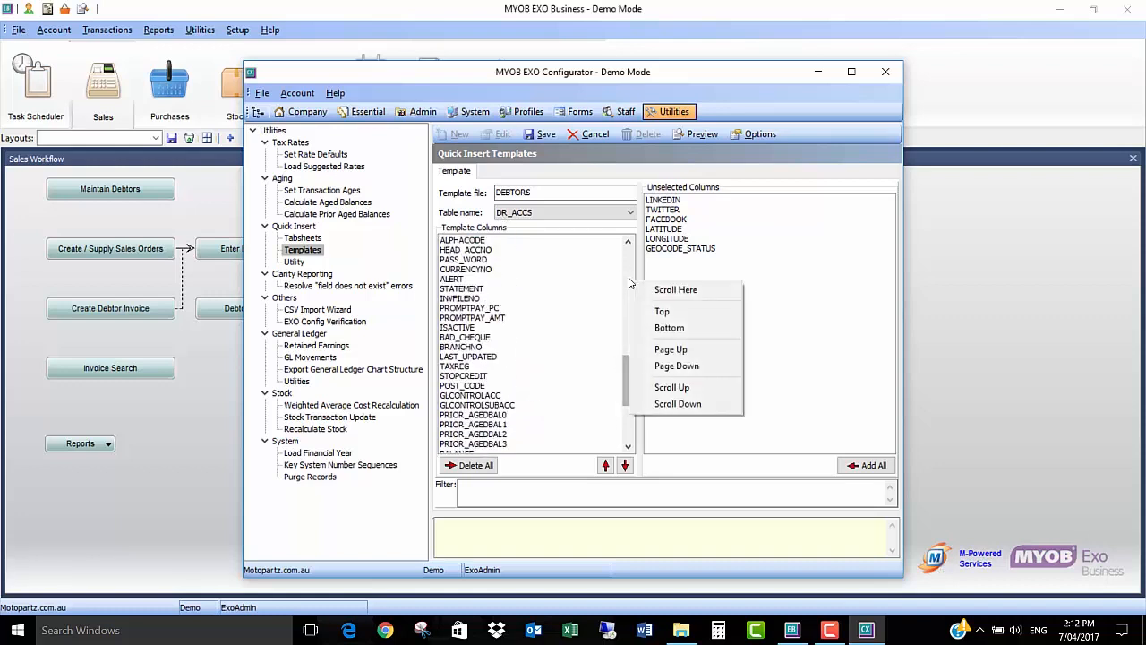
left_click(637, 286)
scroll(504, 228, "up", 10)
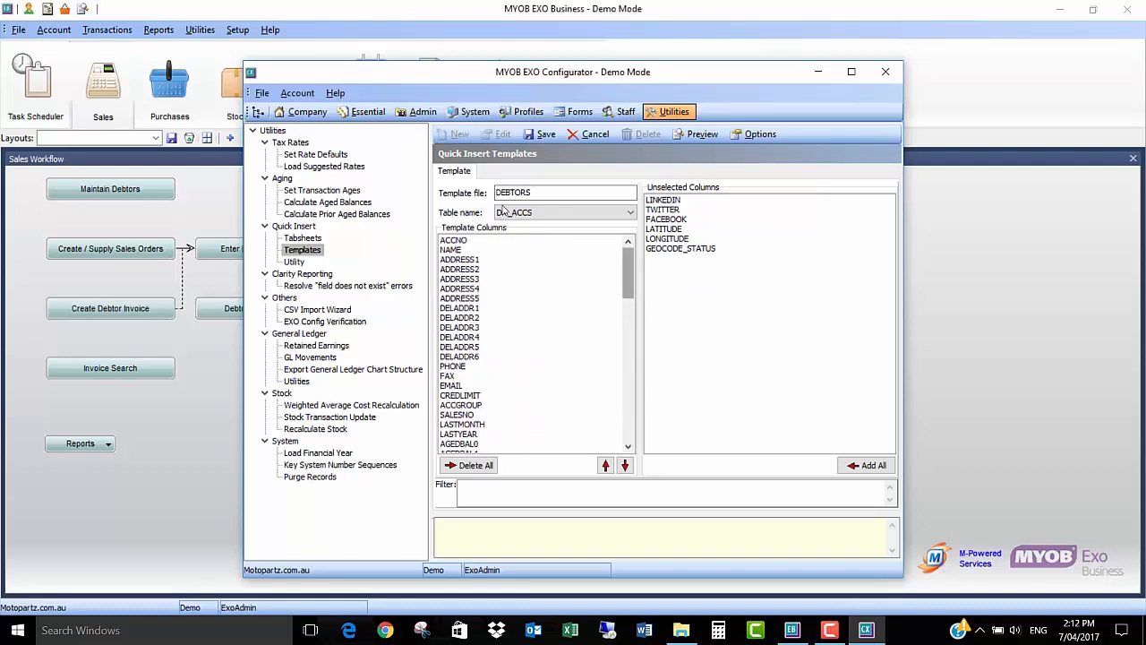
left_click(454, 241)
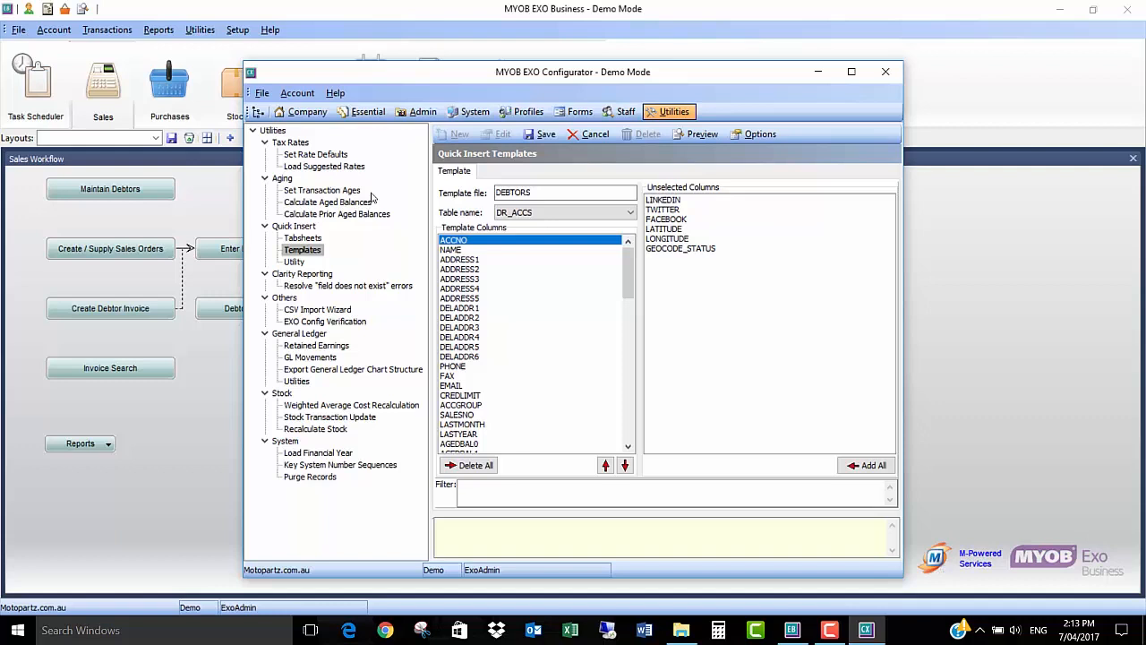
left_click(540, 133)
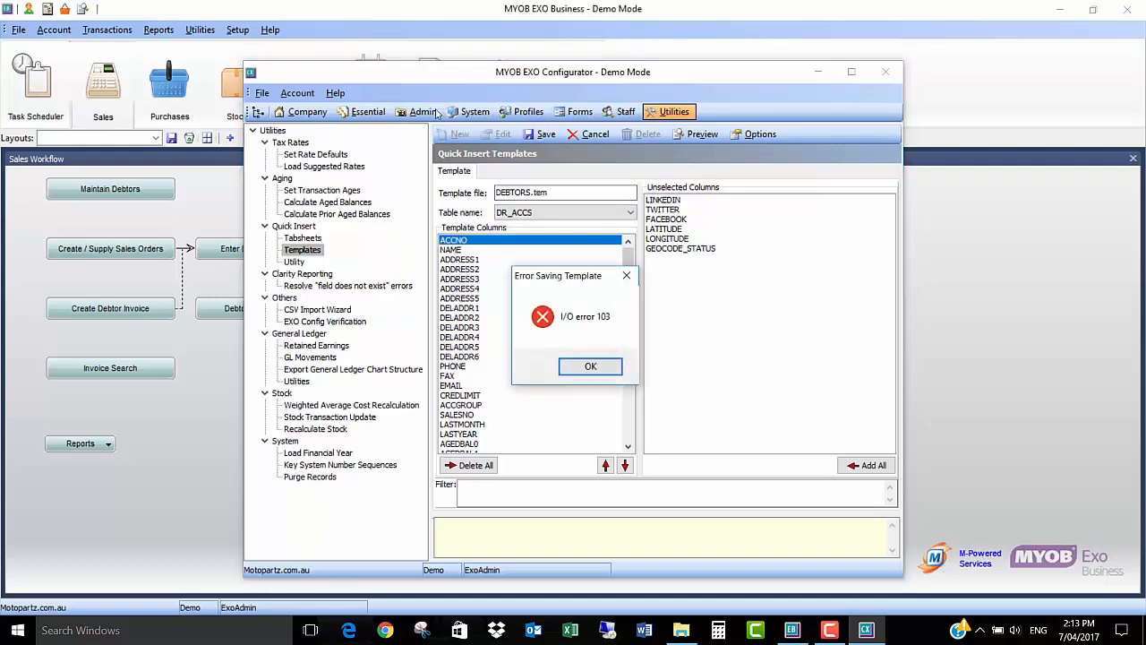
left_click(606, 369)
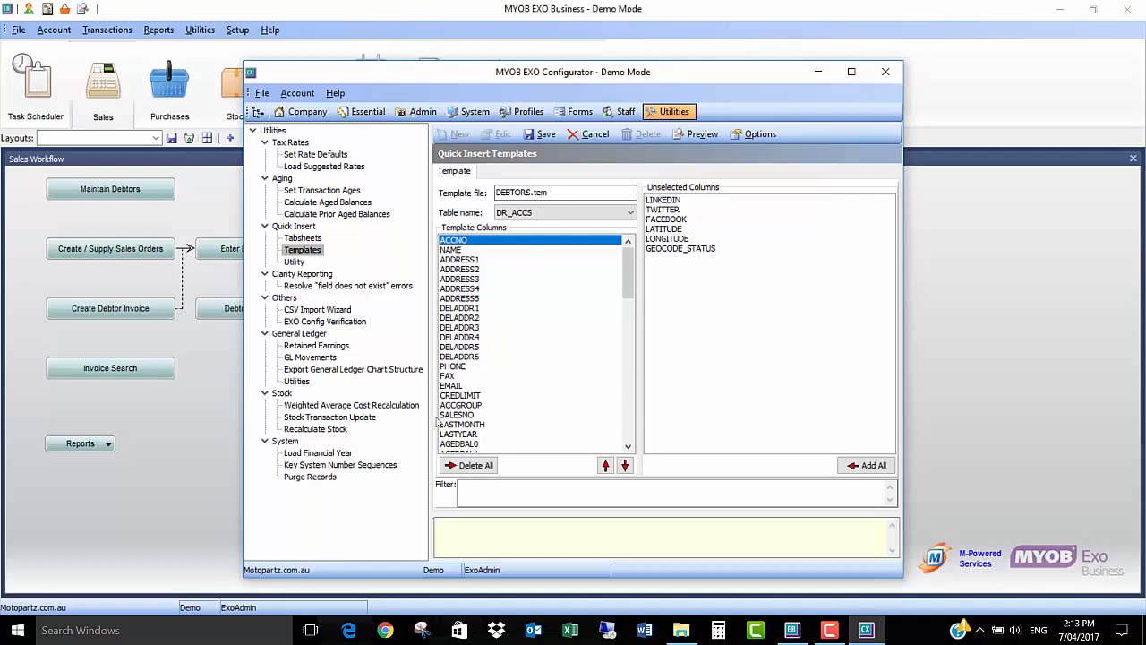
left_click(589, 135)
left_click(549, 367)
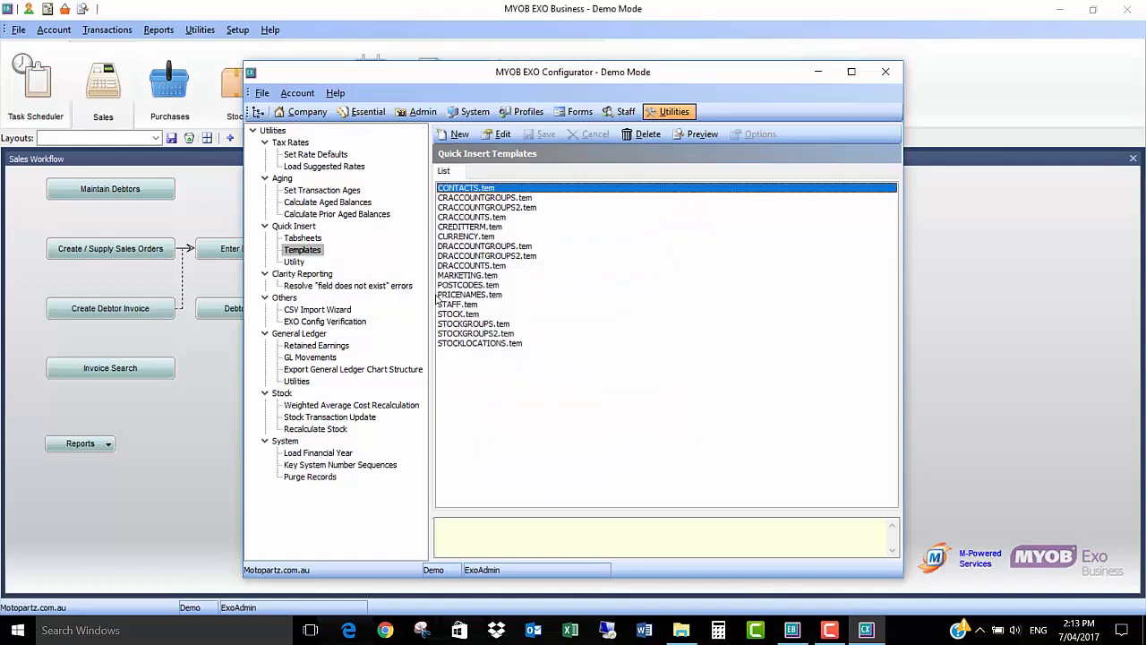
Open the DRACCOUNTS.tem template and preview its debtor records in a maximized window, looking across one row's address fields.
double_click(470, 265)
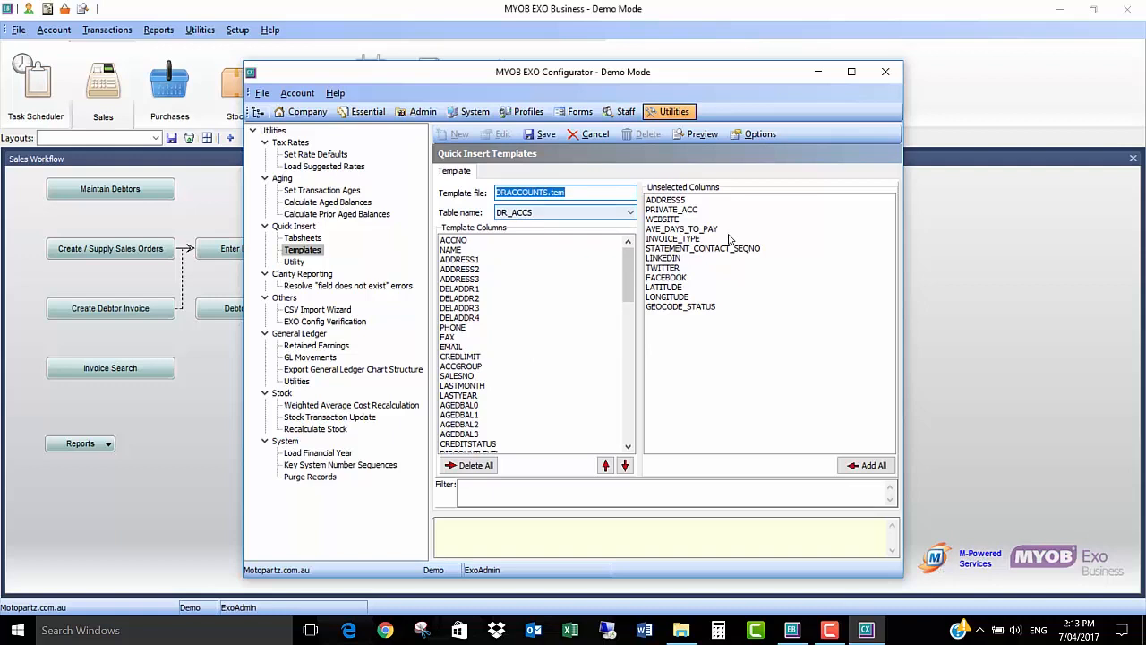
left_click(701, 134)
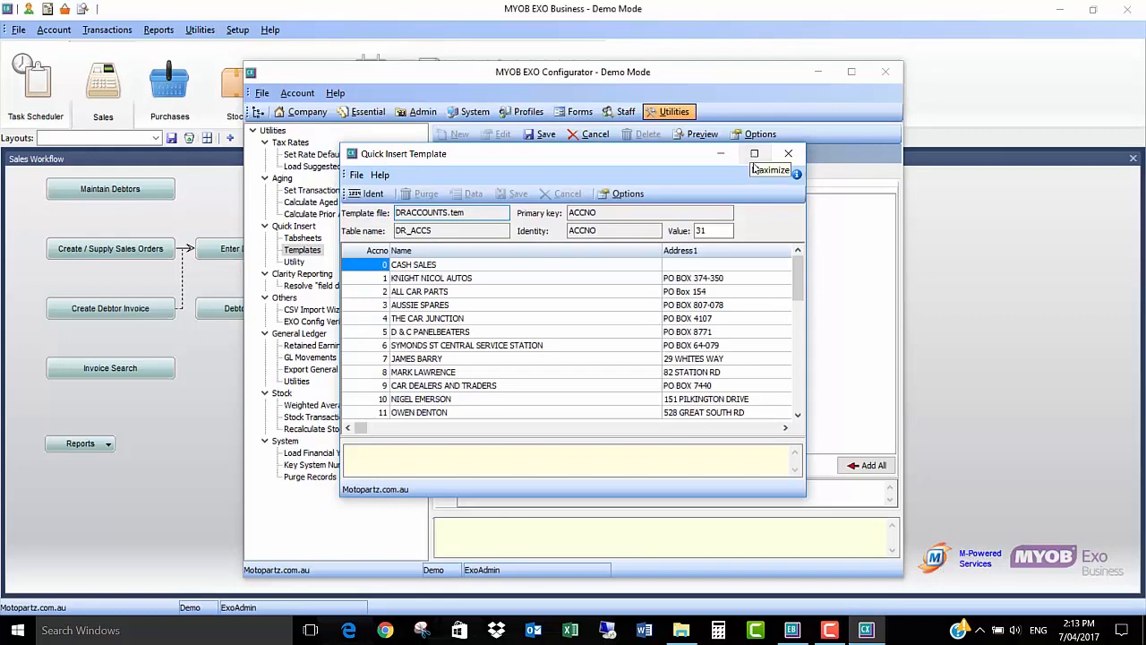
left_click(753, 154)
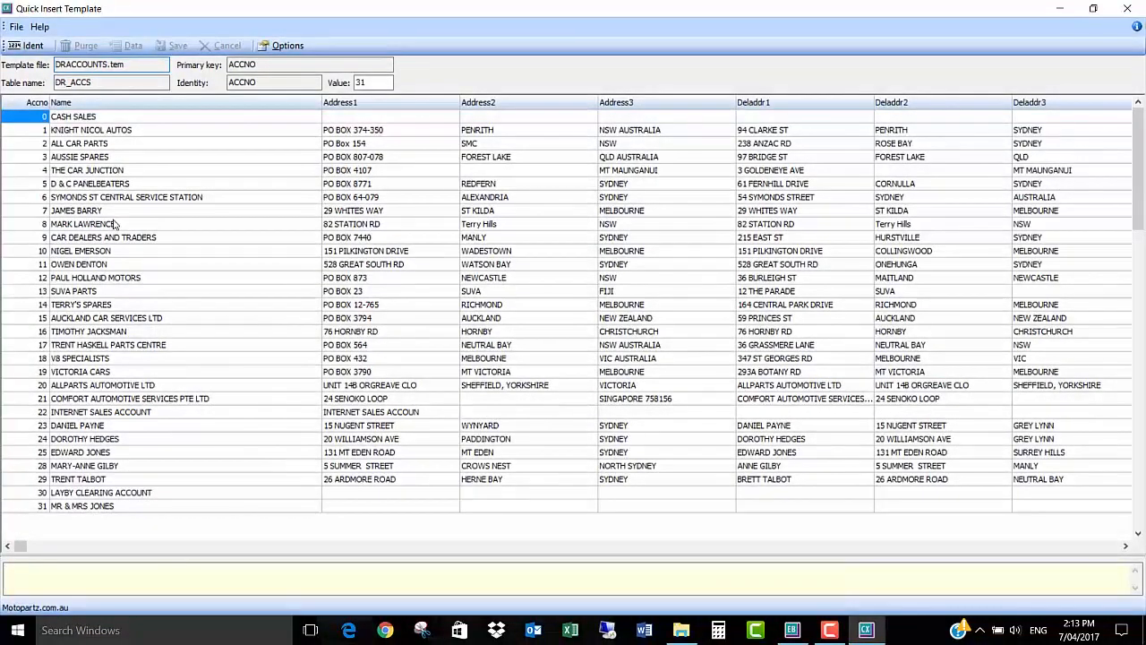
left_click(370, 226)
key("Tab")
key("Tab")
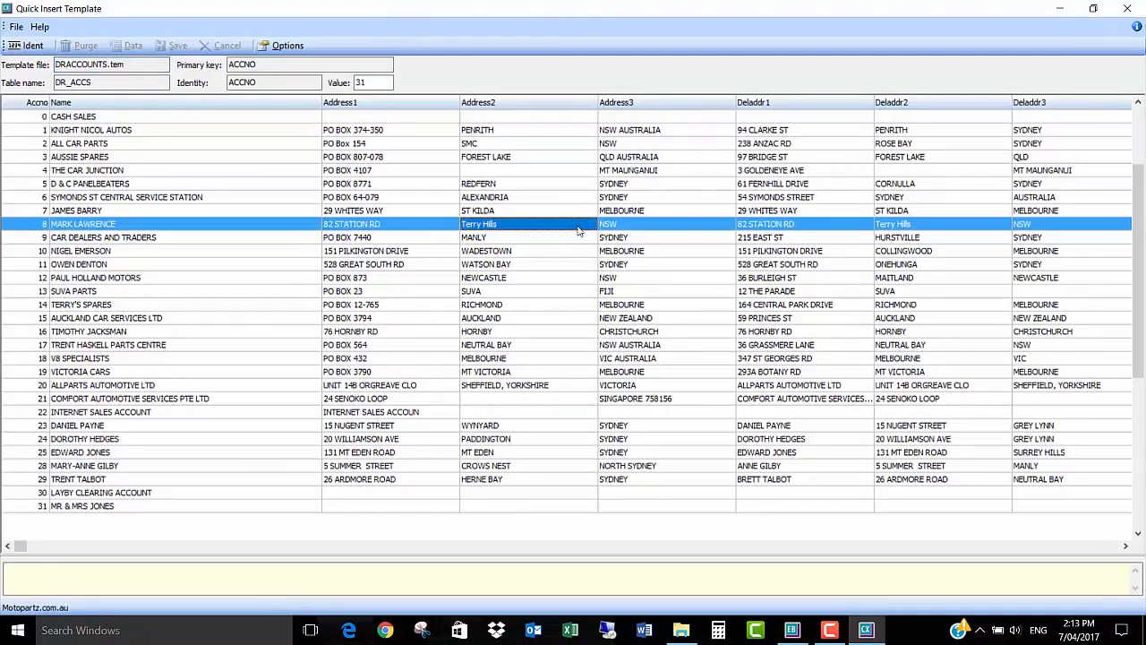
key("Tab")
key("Tab")
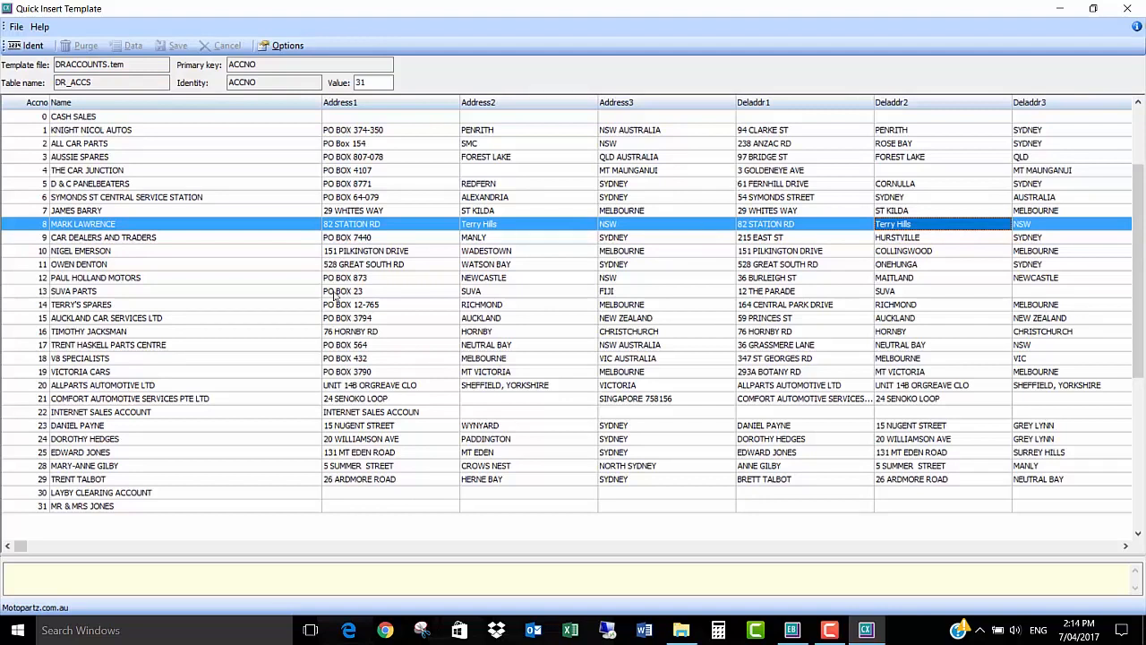
Change the surname in the Name field of the debtor listed directly above PAUL HOLLAND MOTORS.
left_click(78, 266)
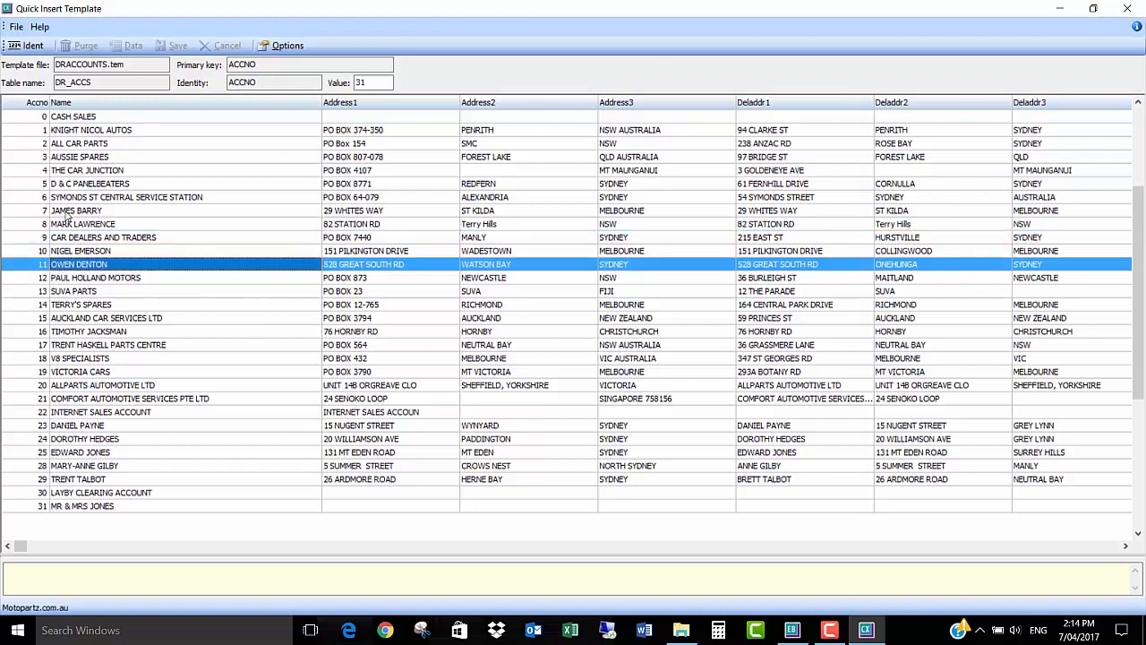
double_click(82, 265)
type("SMITH")
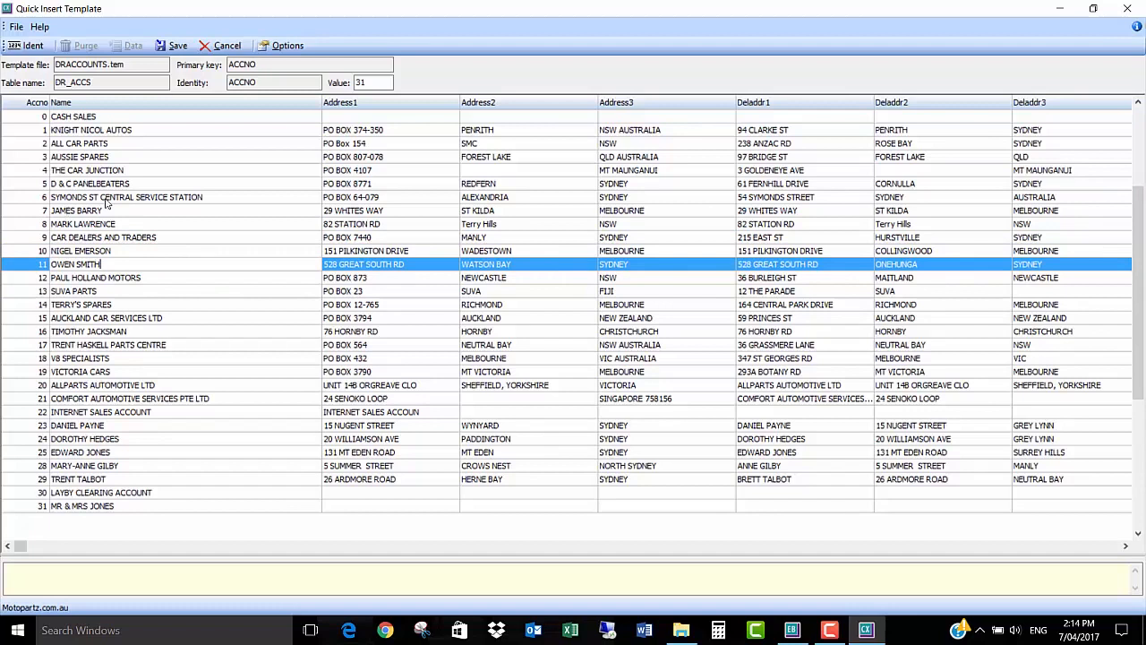
left_click(109, 198)
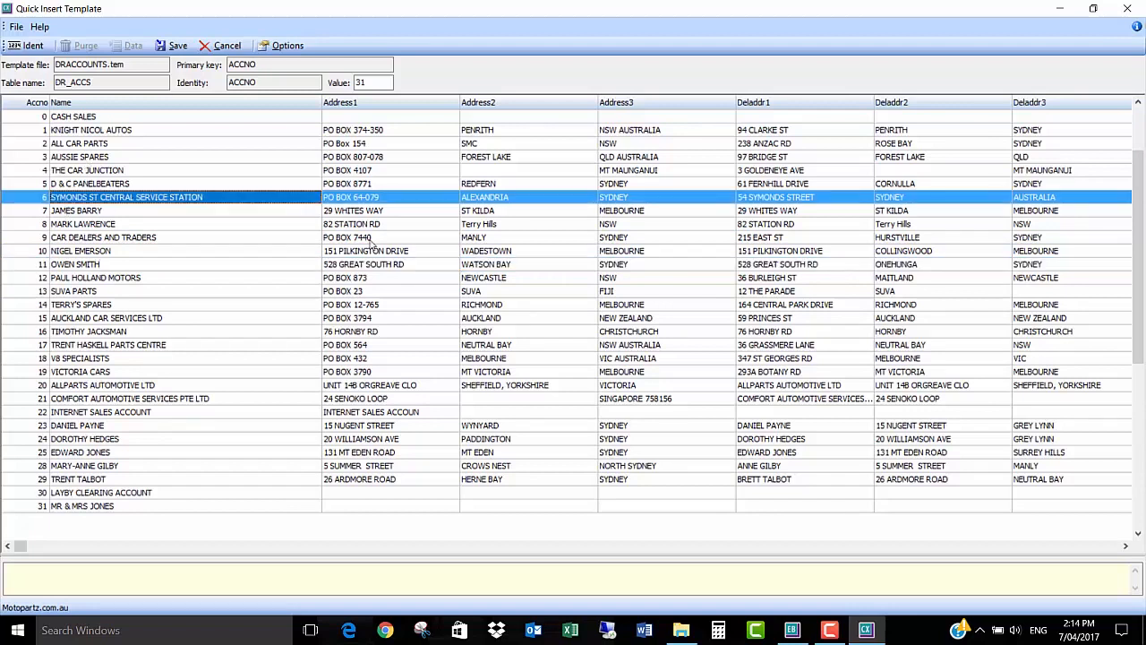
Set Address2 of CAR DEALERS AND TRADERS to REDFERN and save the edited debtor records.
left_click(515, 238)
key("F2")
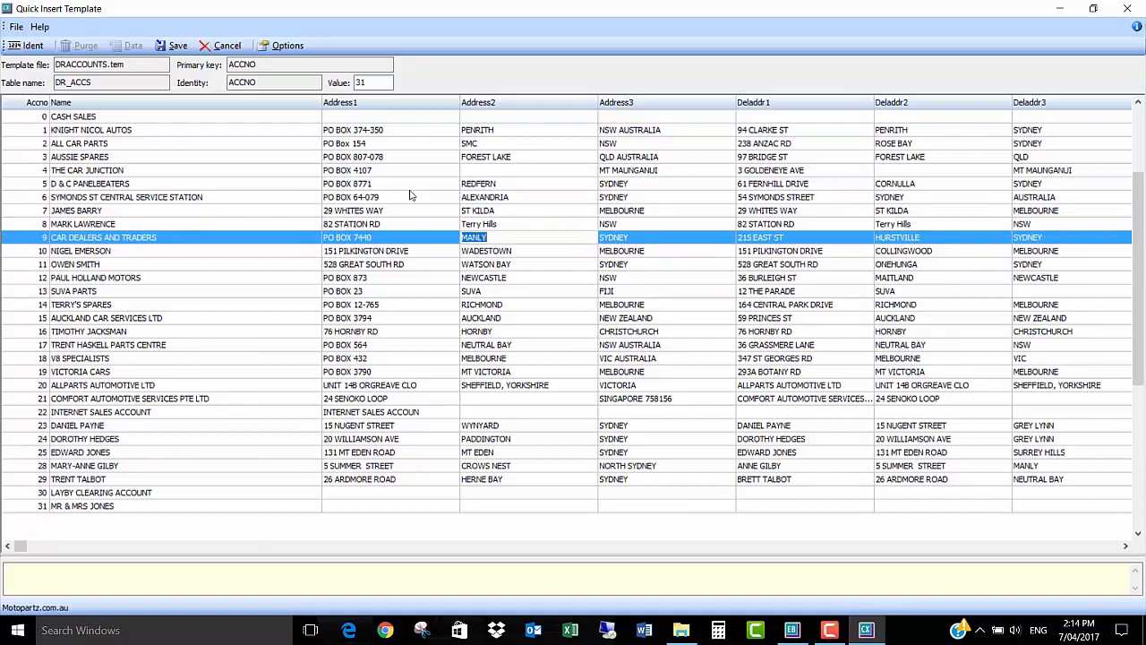
type("REDFERN")
key("Tab")
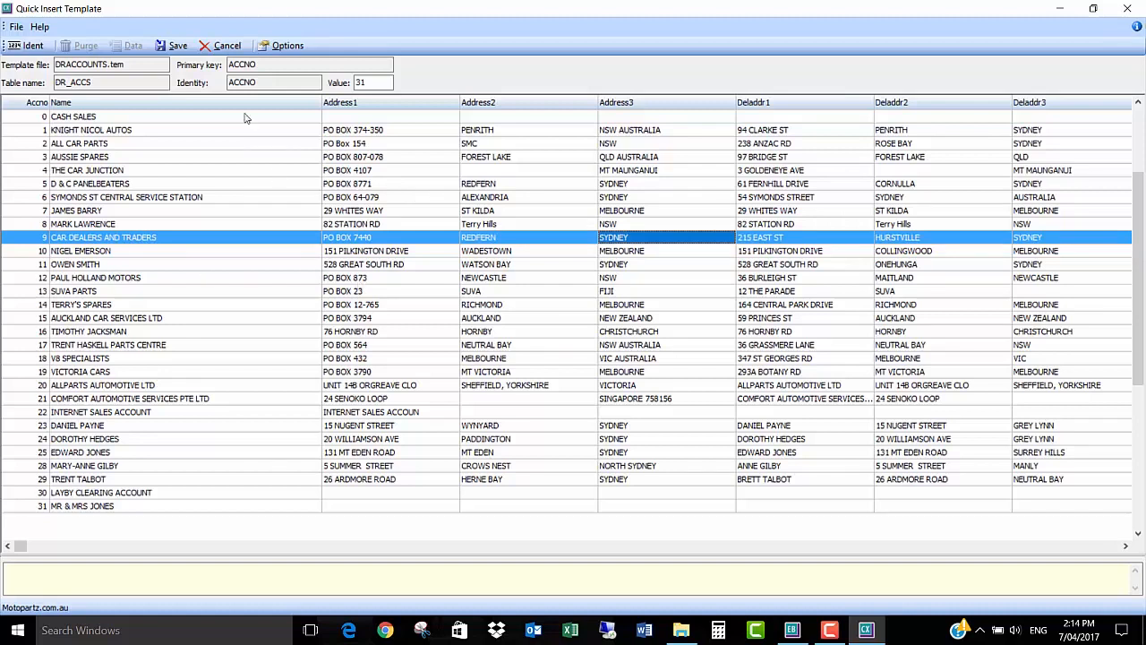
left_click(173, 49)
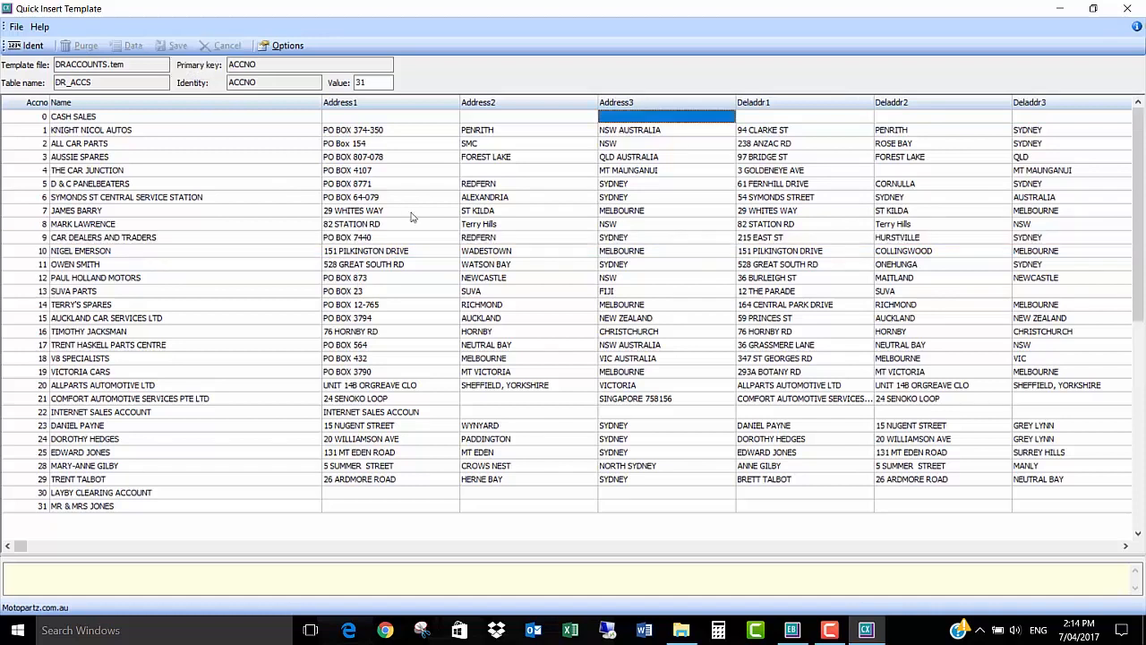
Leave the data preview, try to save the DRACCOUNTS template, and close the Configurator.
left_click(1137, 5)
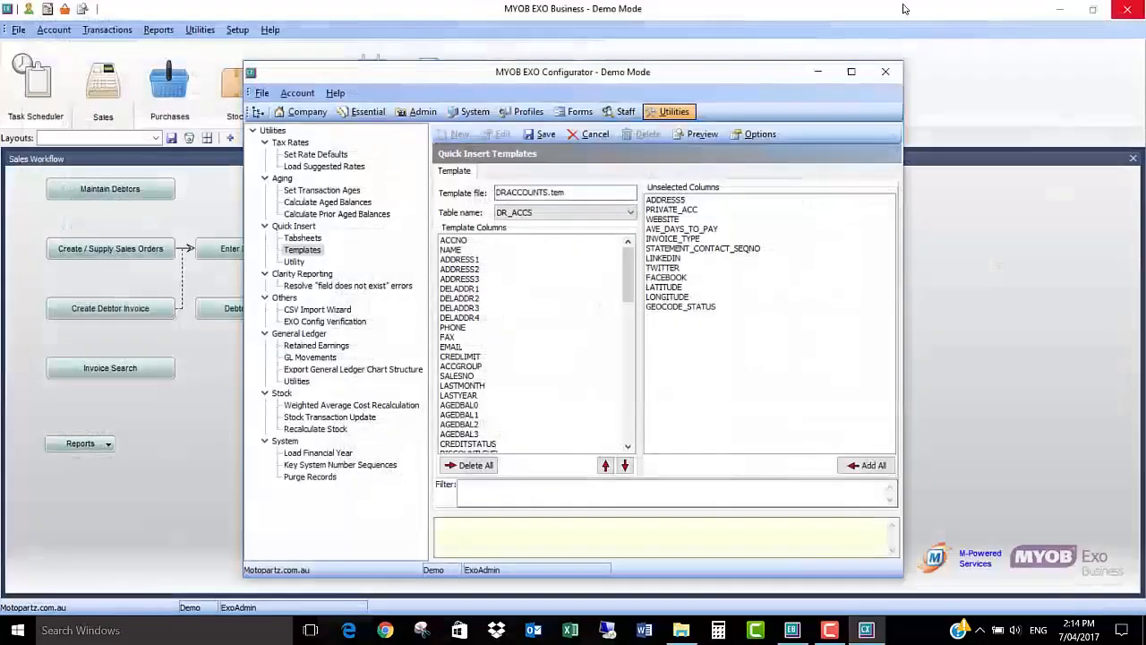
left_click(541, 134)
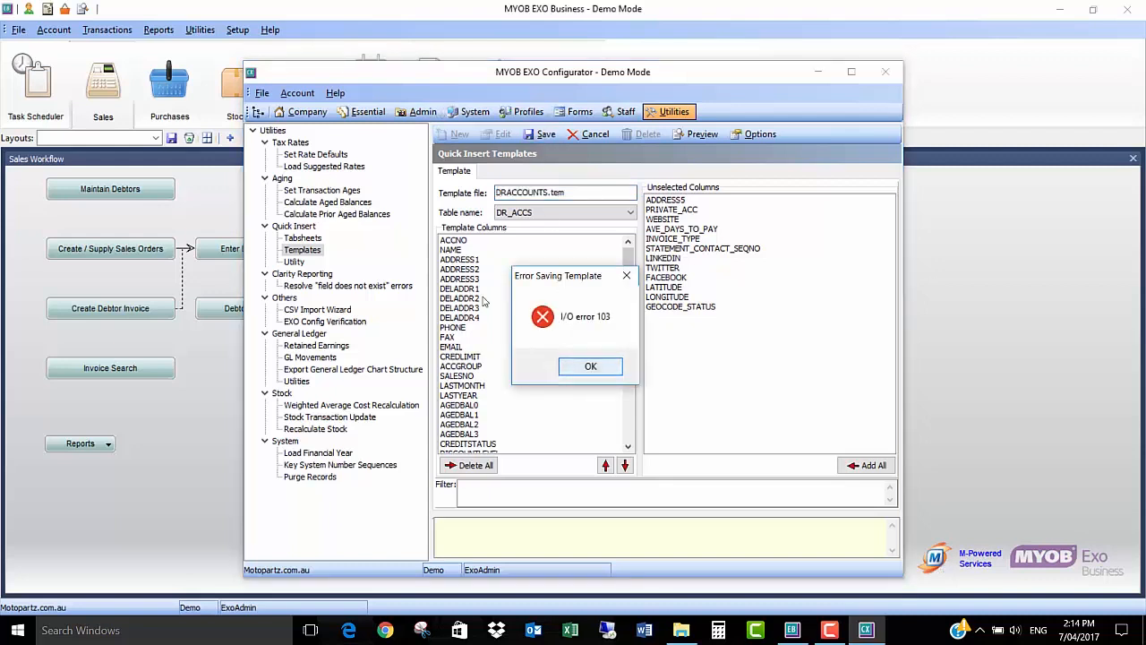
left_click(590, 366)
left_click(884, 73)
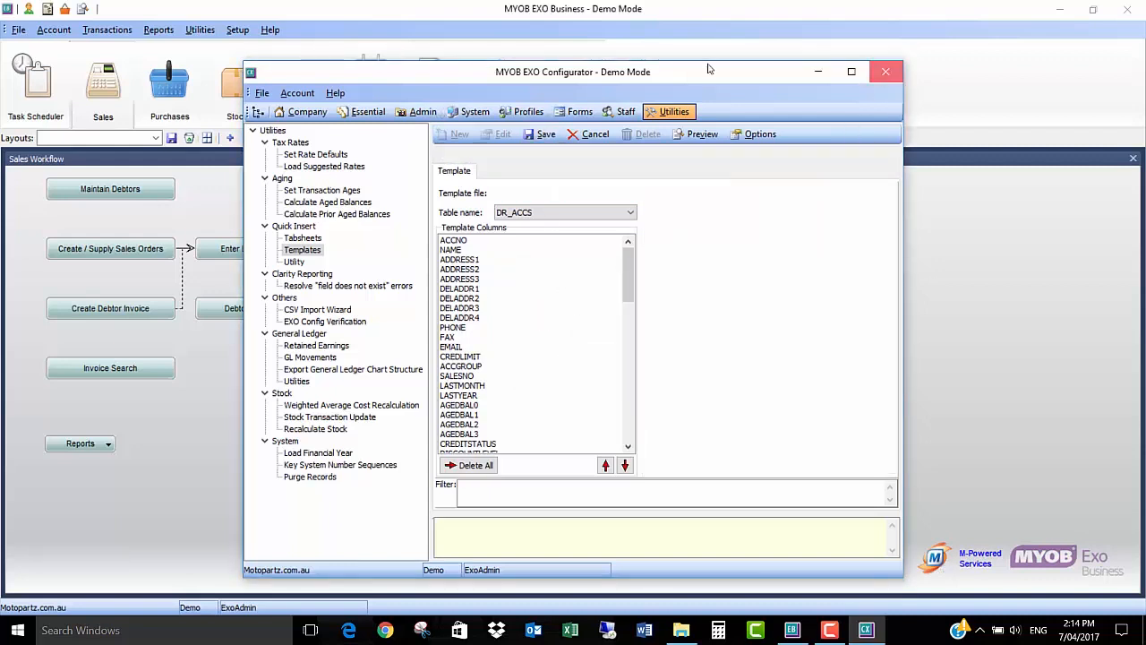
In the debtor accounts list, check the postal address of CAR DEALERS AND TRADERS and the name of the renamed debtor.
left_click(109, 200)
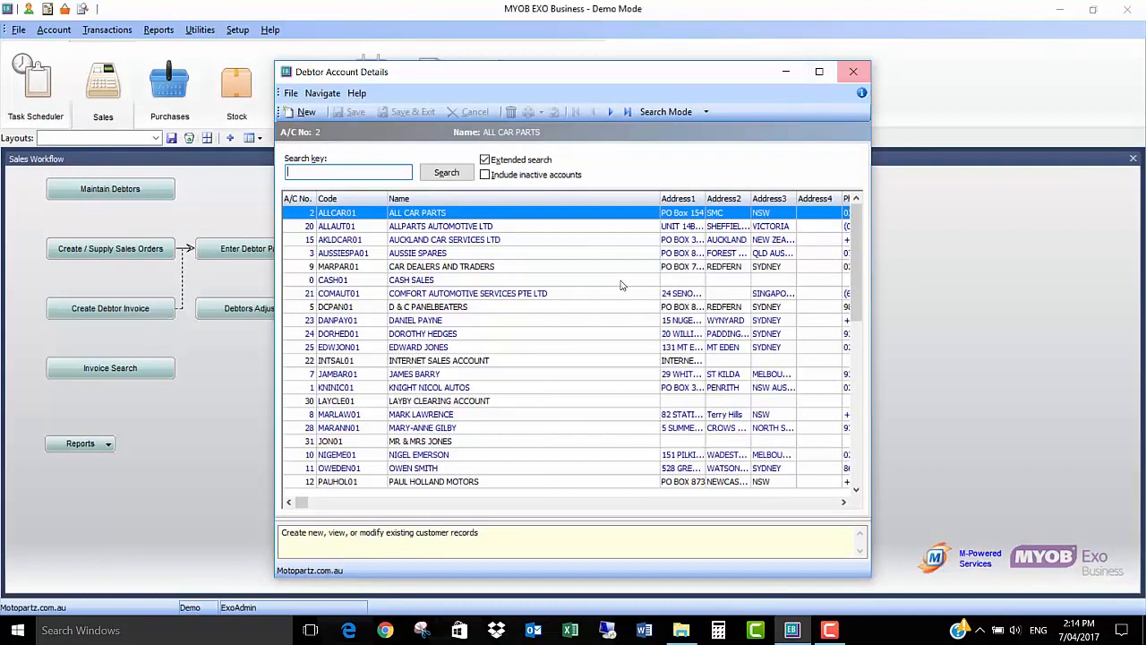
left_click(439, 267)
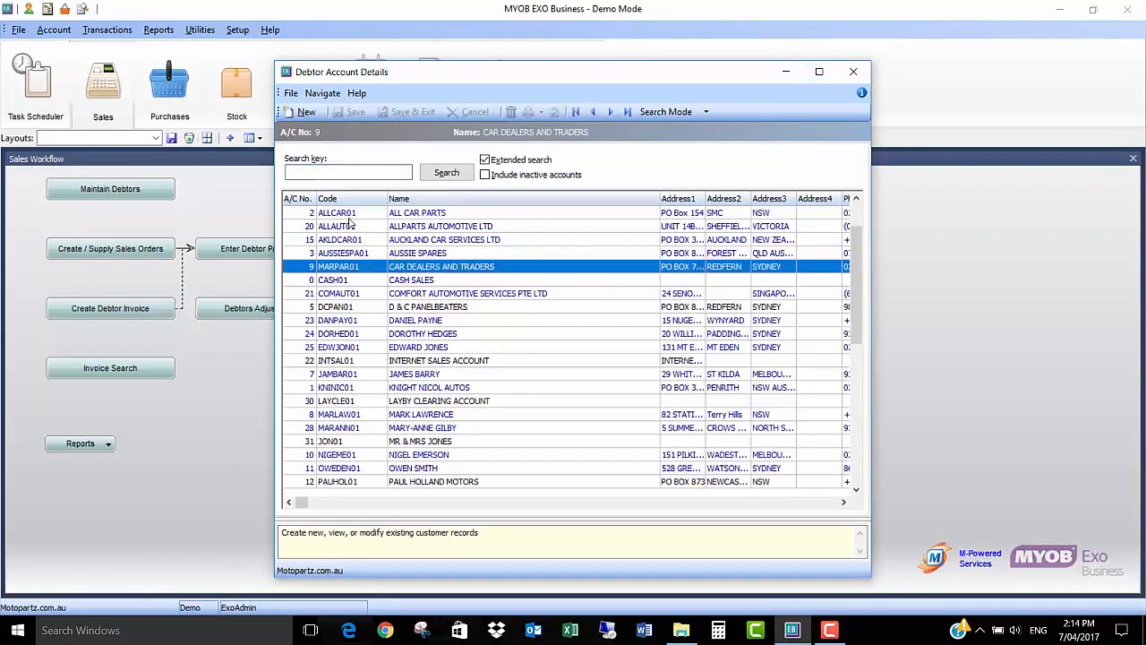
key("Return")
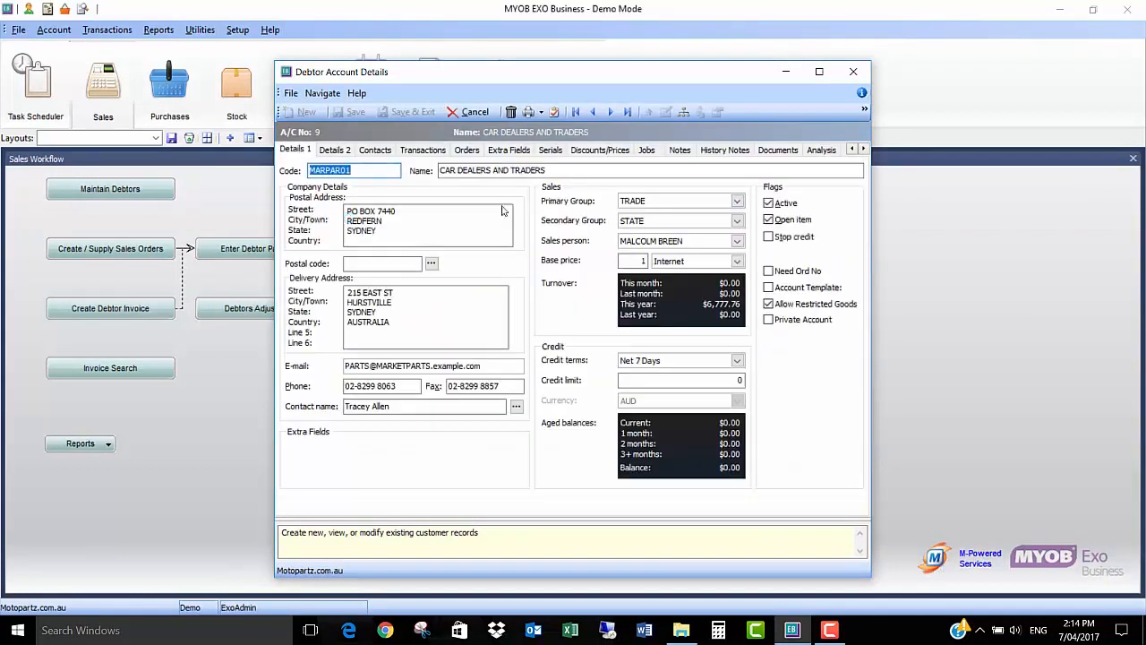
left_click(472, 113)
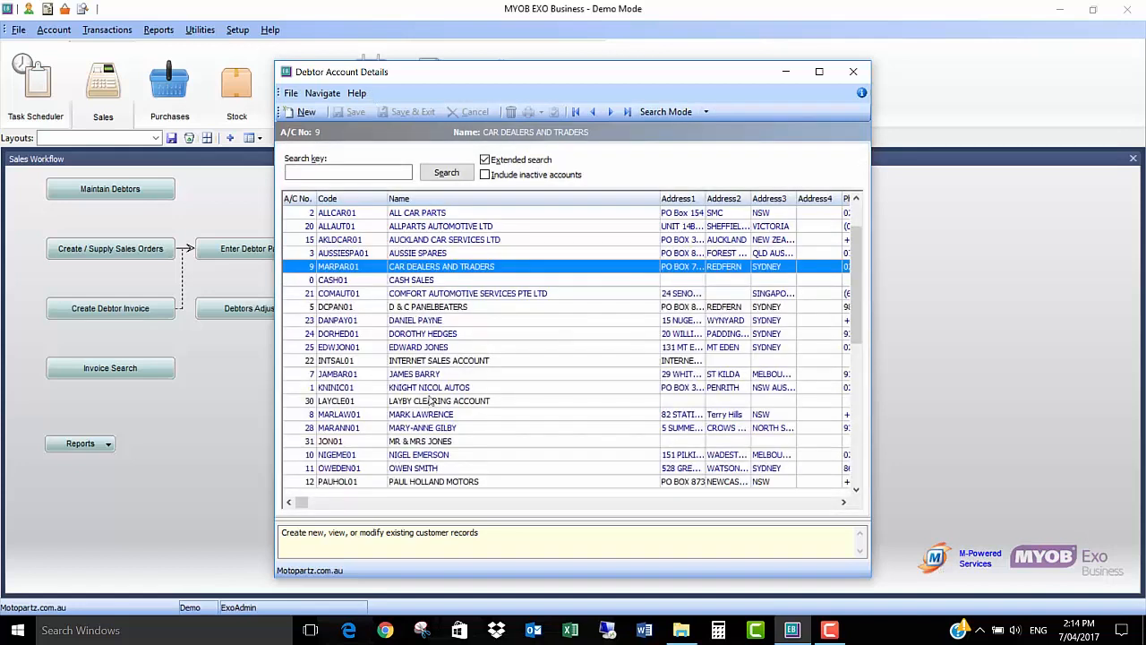
left_click(427, 469)
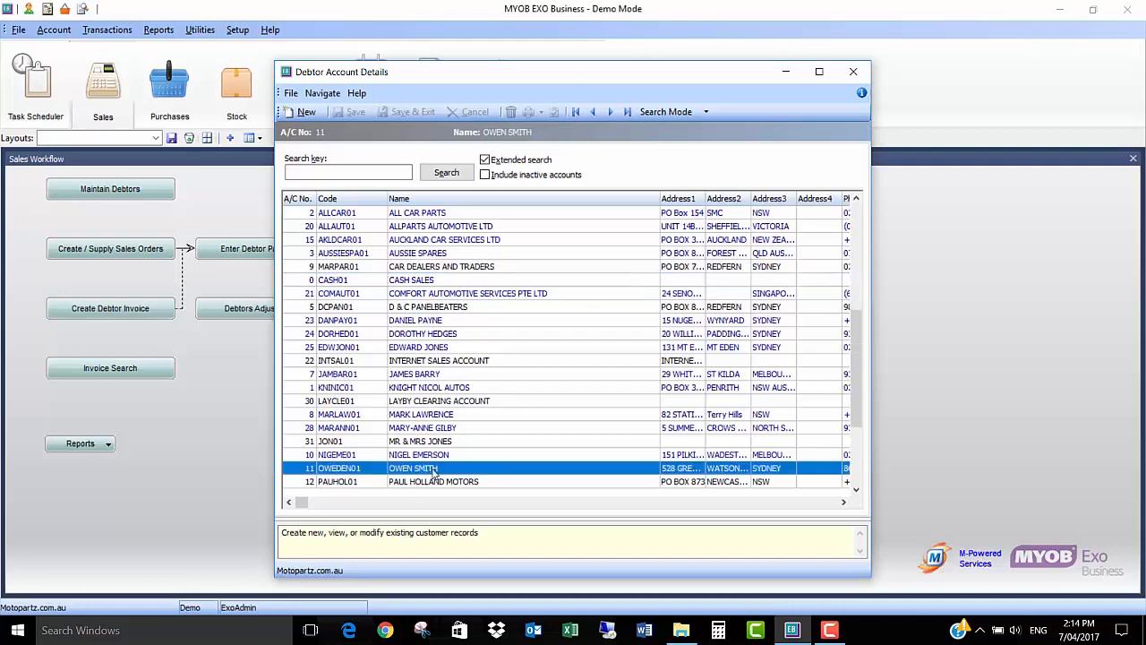